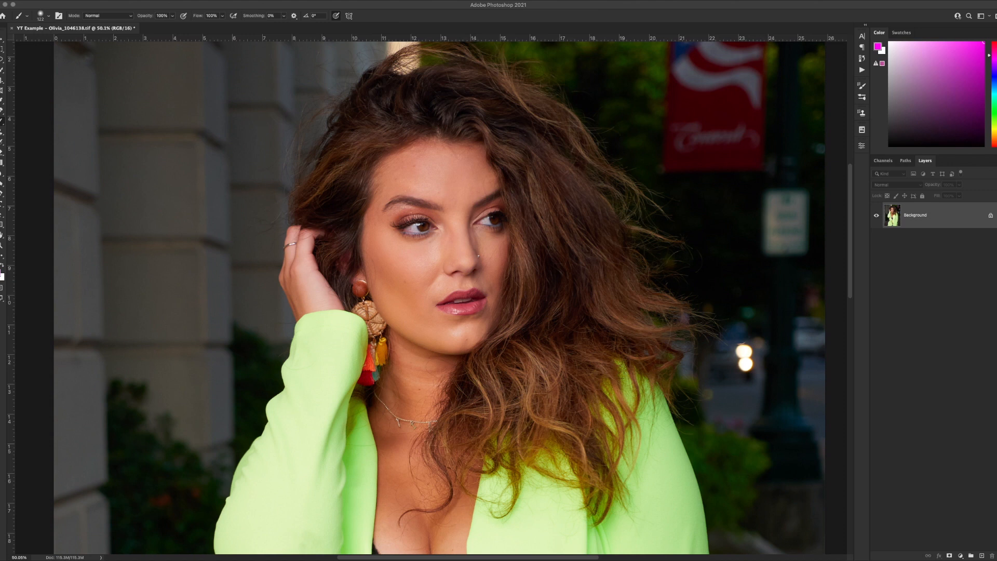
Add a new empty layer and name it Planning.
left_click(981, 556)
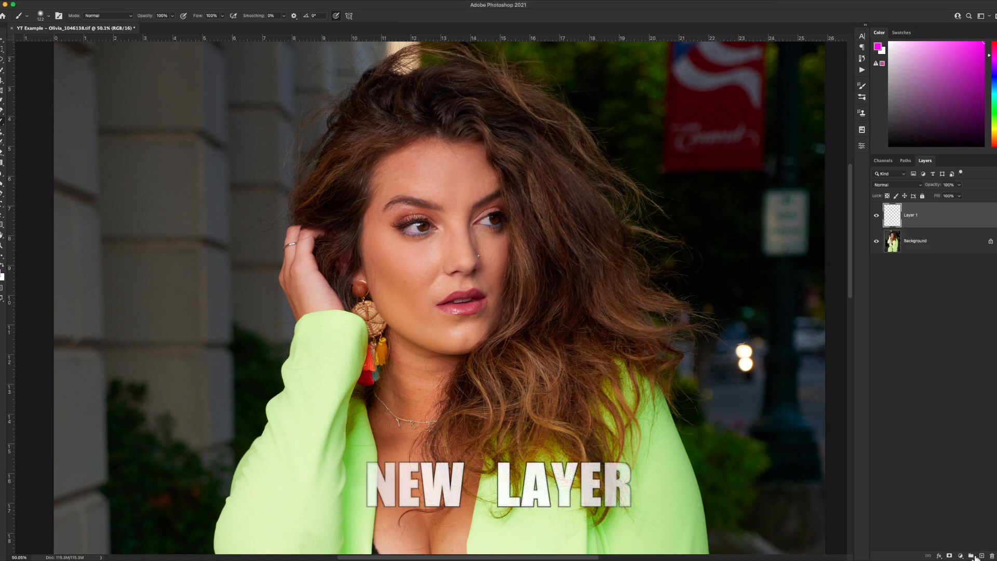
double_click(912, 219)
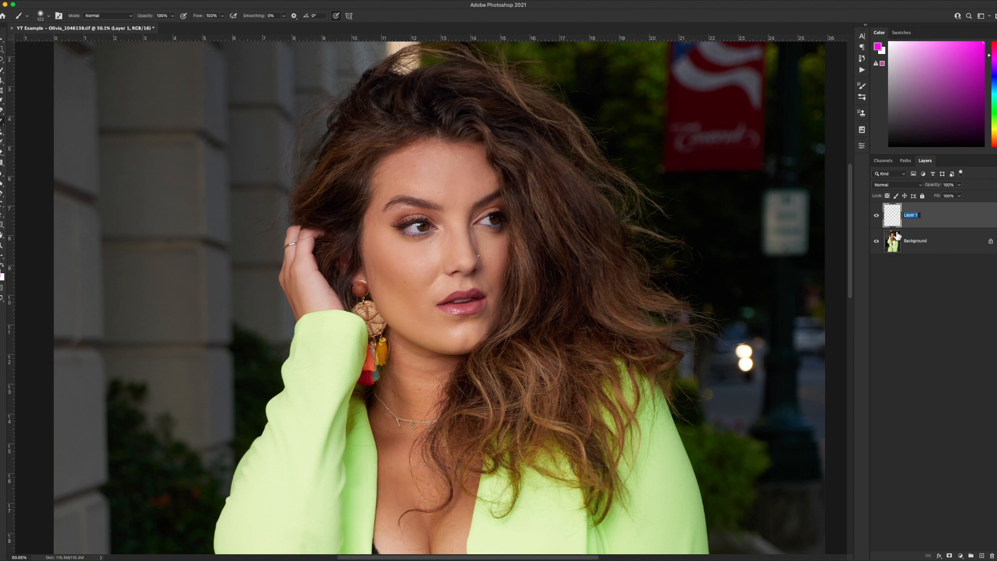
type("F")
type("lanning")
key("Return")
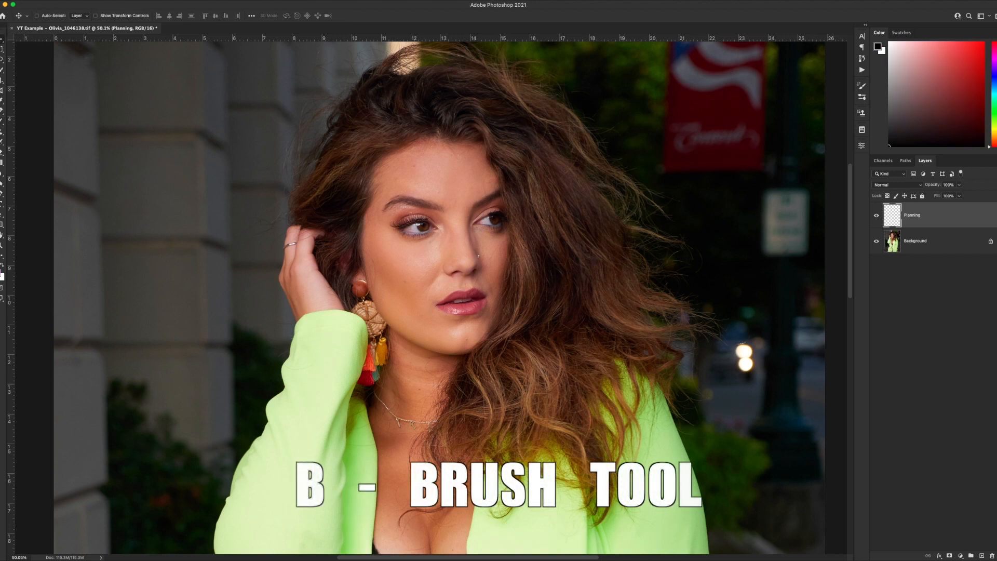
Switch to the Brush tool and set the foreground color to bright green.
key("b")
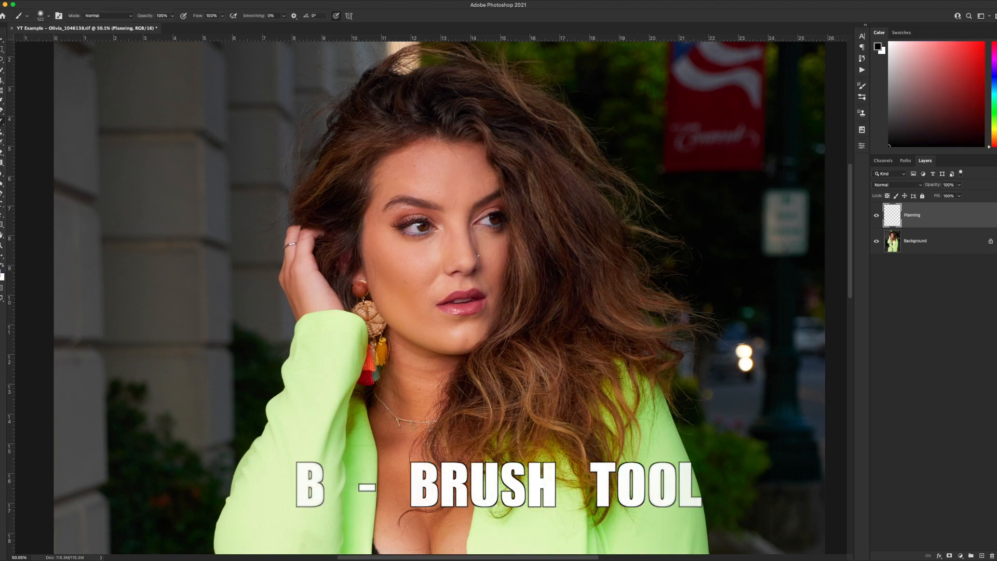
left_click(3, 274)
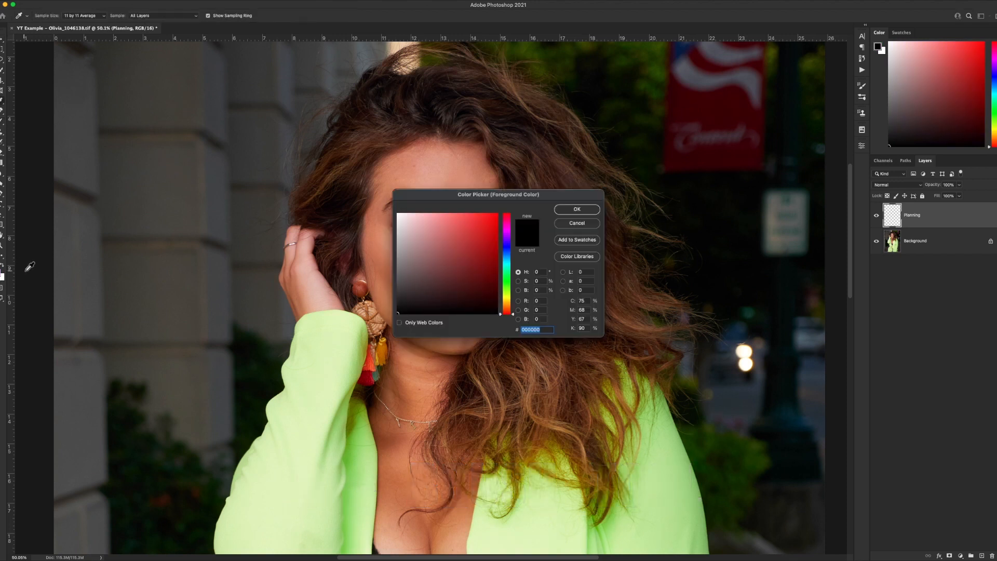
left_click(508, 281)
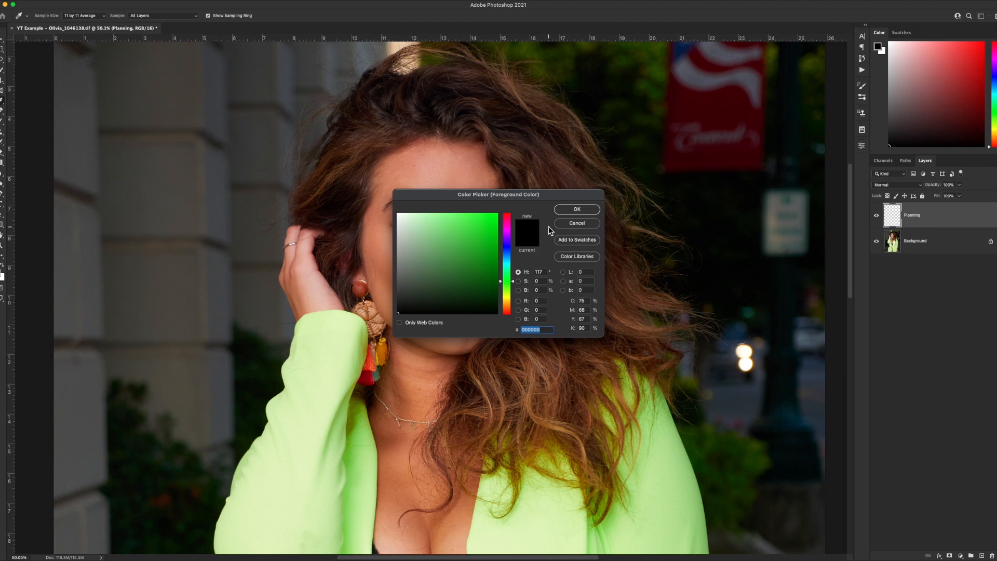
left_click(576, 209)
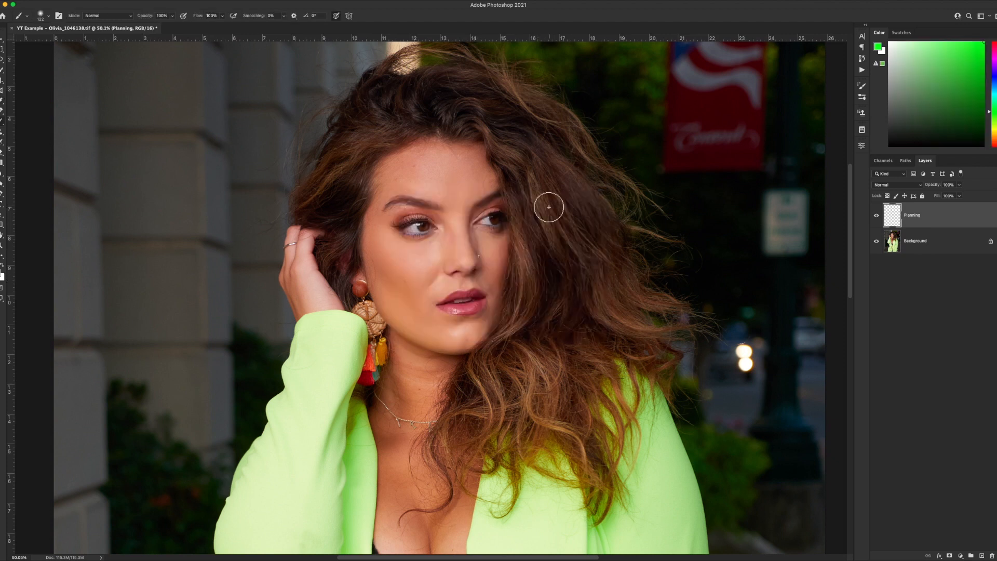
Paint green strokes across the forehead, down the nose bridge and under both eyes.
left_click(47, 16)
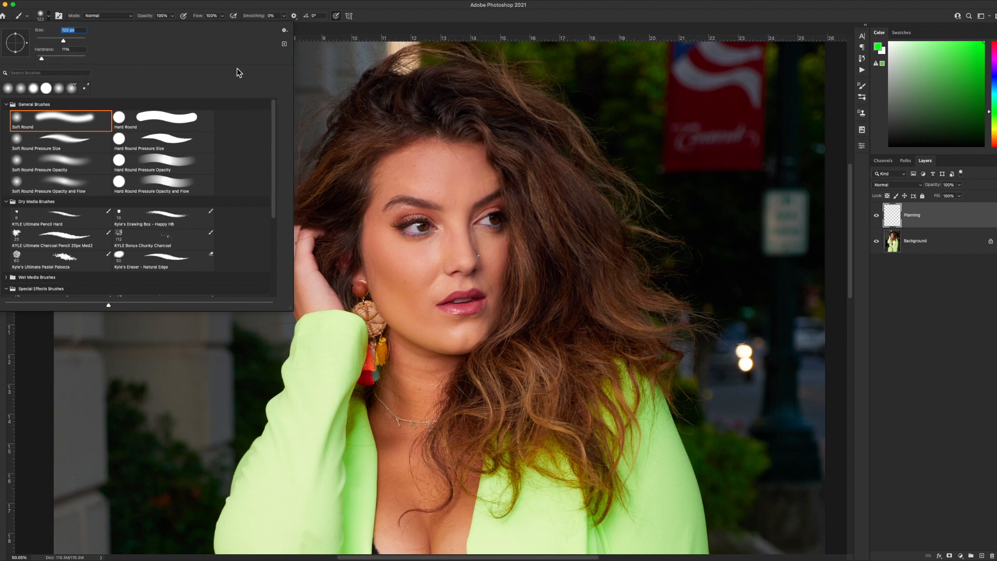
left_click(49, 16)
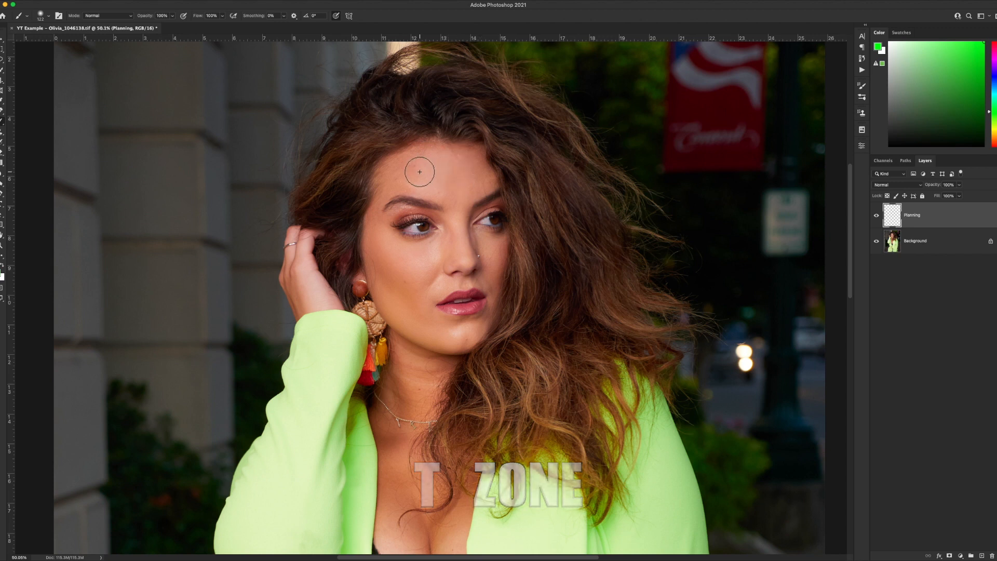
mouse_move(431, 162)
left_mouse_down()
mouse_move(462, 166)
mouse_move(450, 187)
mouse_move(469, 203)
mouse_move(461, 198)
mouse_move(469, 255)
left_mouse_up()
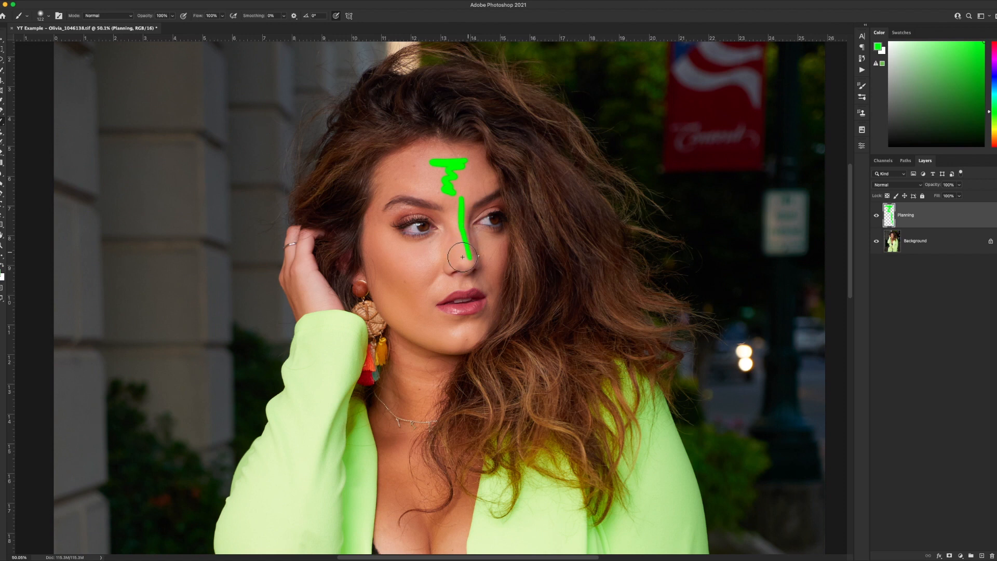
left_click_drag(398, 250, 422, 256)
left_click_drag(489, 247, 506, 243)
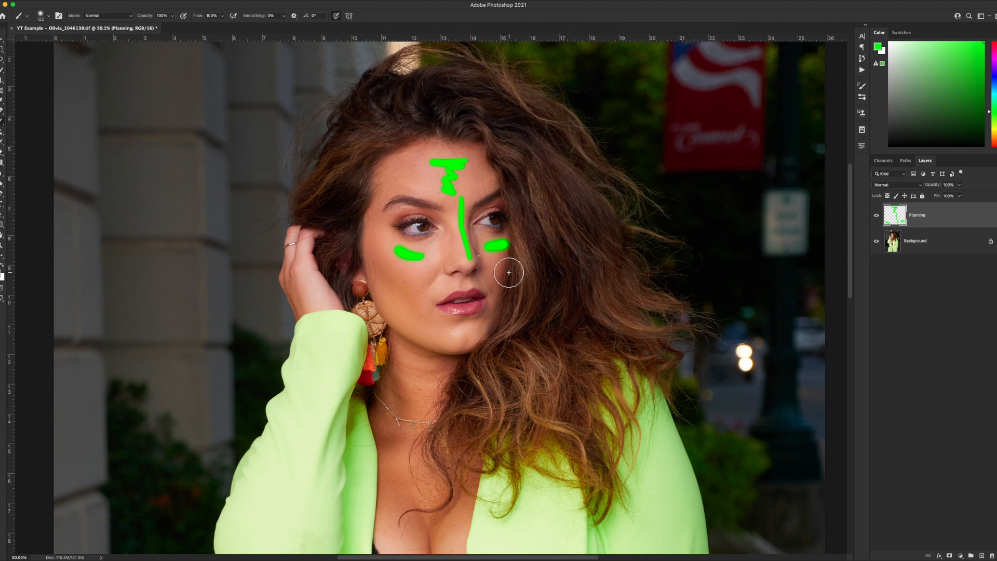
Change the foreground color to magenta.
left_click(3, 268)
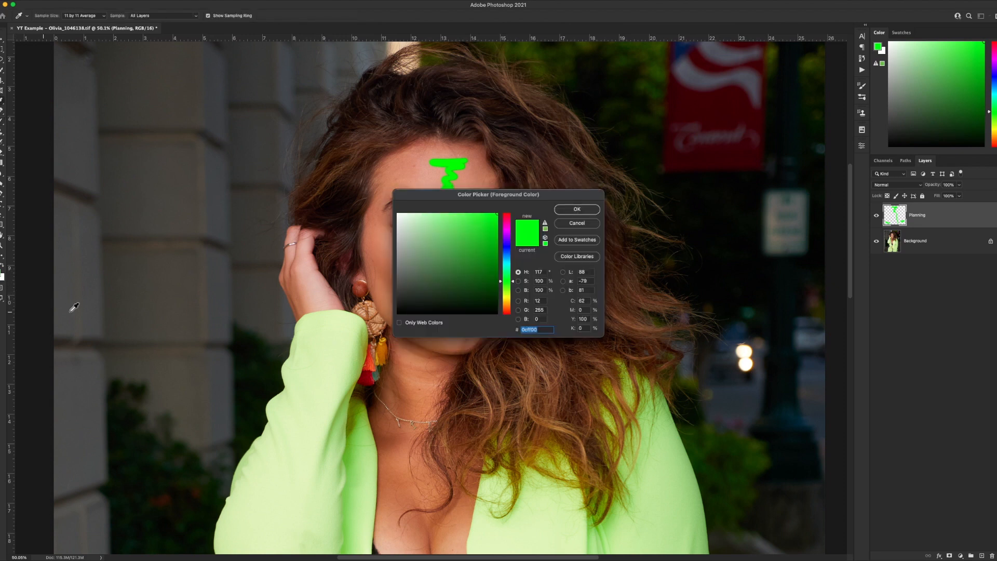
left_click_drag(507, 258, 504, 229)
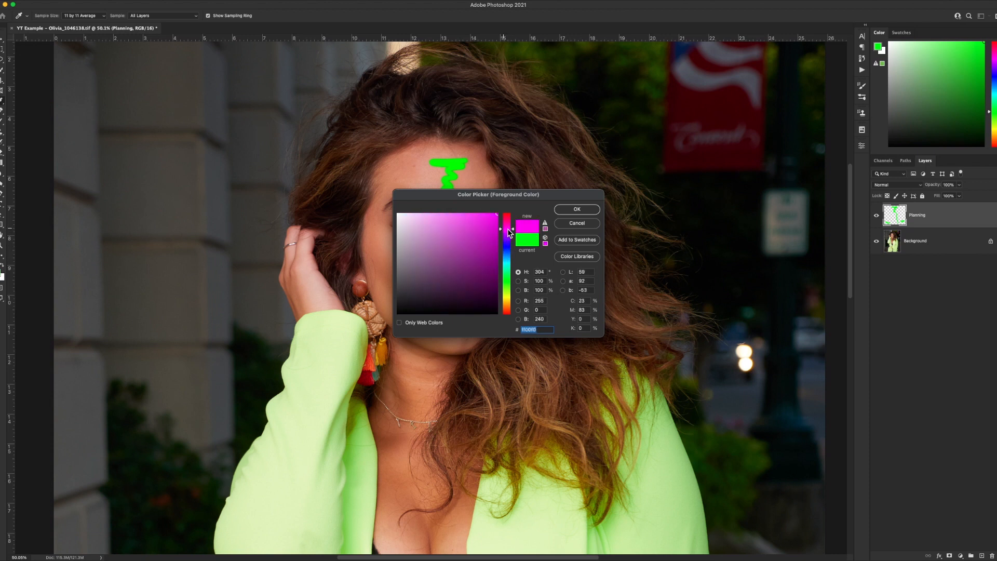
left_click(562, 211)
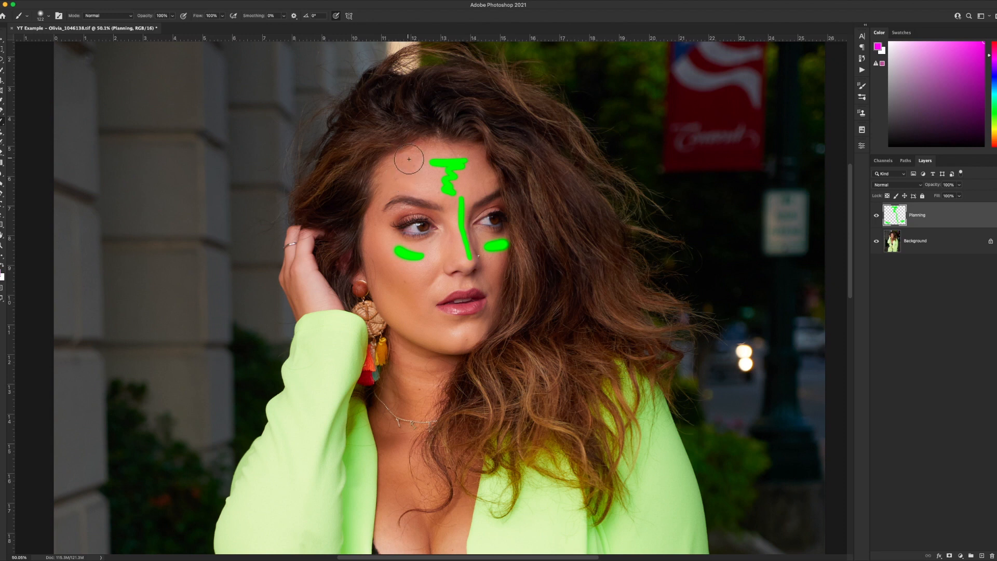
Paint magenta strokes on the temples, cheeks and nose sides, and outline the whole face.
mouse_move(419, 156)
left_mouse_down()
mouse_move(395, 168)
mouse_move(403, 188)
left_mouse_up()
left_click_drag(481, 157, 487, 182)
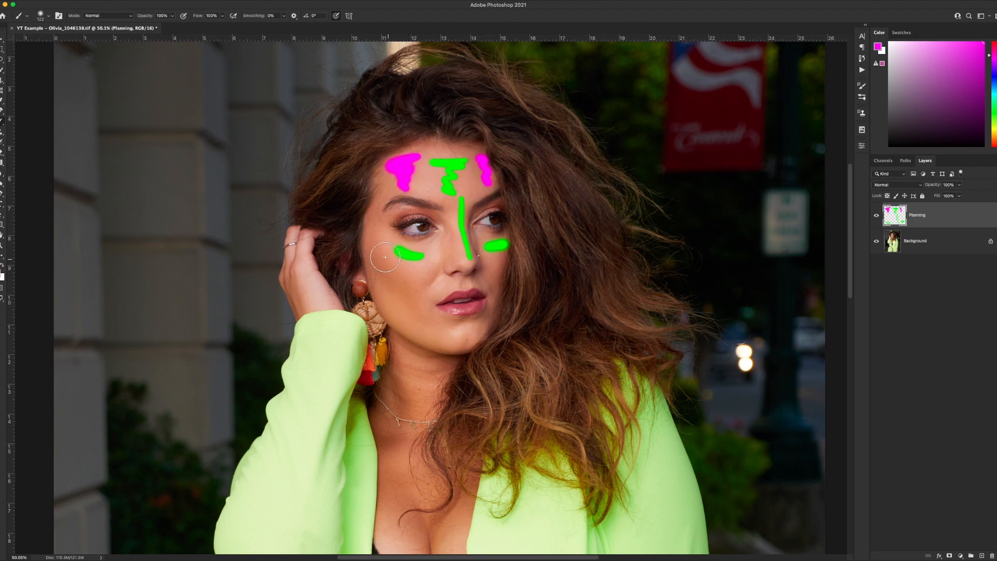
left_click_drag(378, 252, 415, 281)
left_click(495, 263)
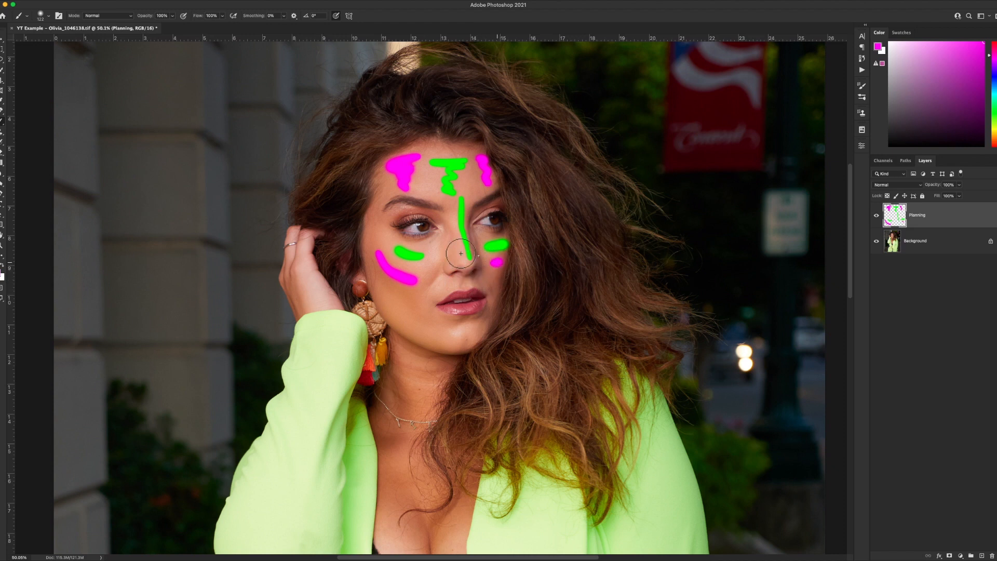
left_click_drag(449, 211, 449, 255)
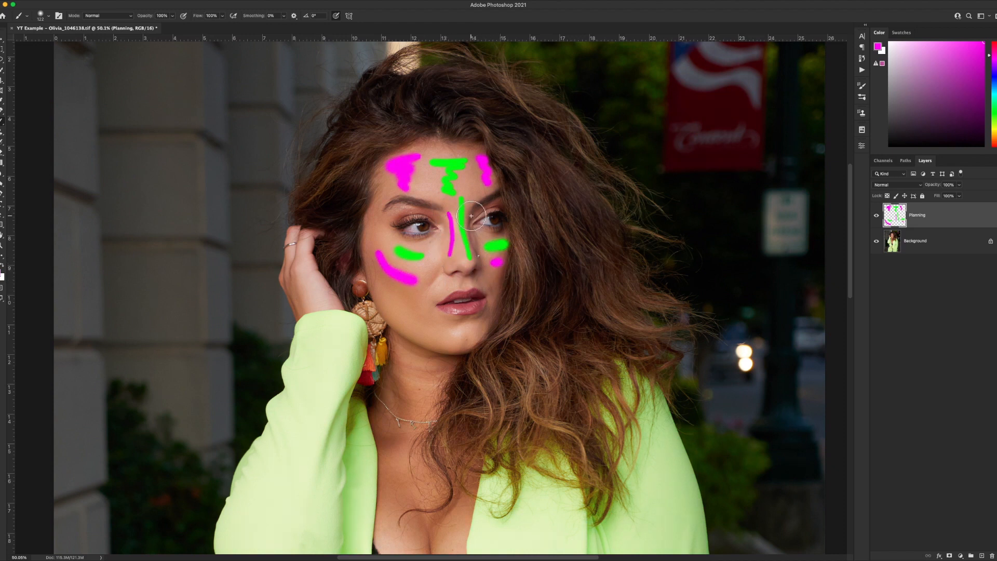
left_click_drag(470, 210, 473, 243)
mouse_move(485, 150)
left_mouse_down()
mouse_move(413, 142)
mouse_move(381, 162)
mouse_move(374, 183)
mouse_move(369, 259)
mouse_move(379, 308)
mouse_move(433, 345)
mouse_move(460, 347)
mouse_move(485, 333)
mouse_move(510, 259)
mouse_move(497, 167)
mouse_move(469, 145)
left_mouse_up()
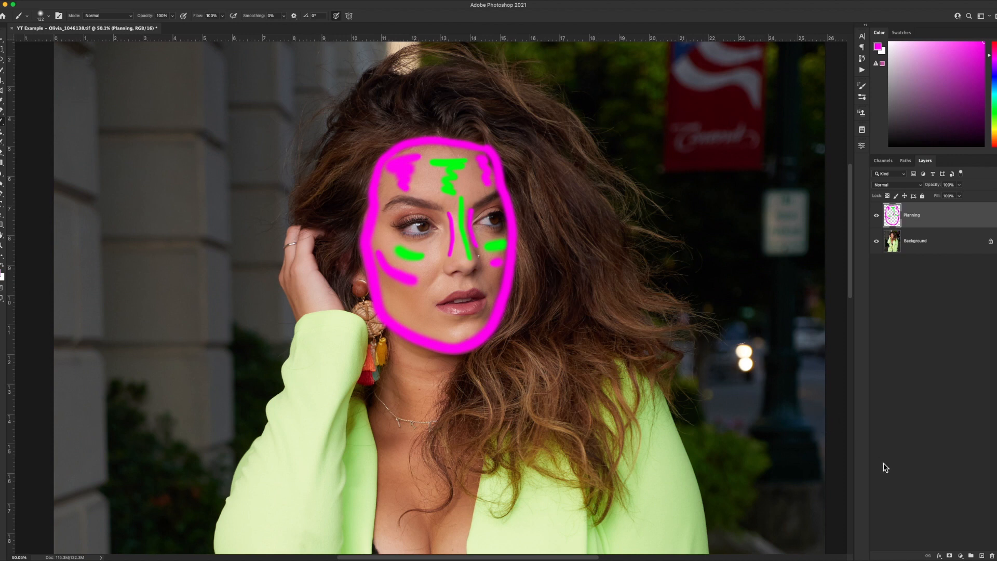
Add two Curves adjustment layers above the Planning layer.
left_click(961, 555)
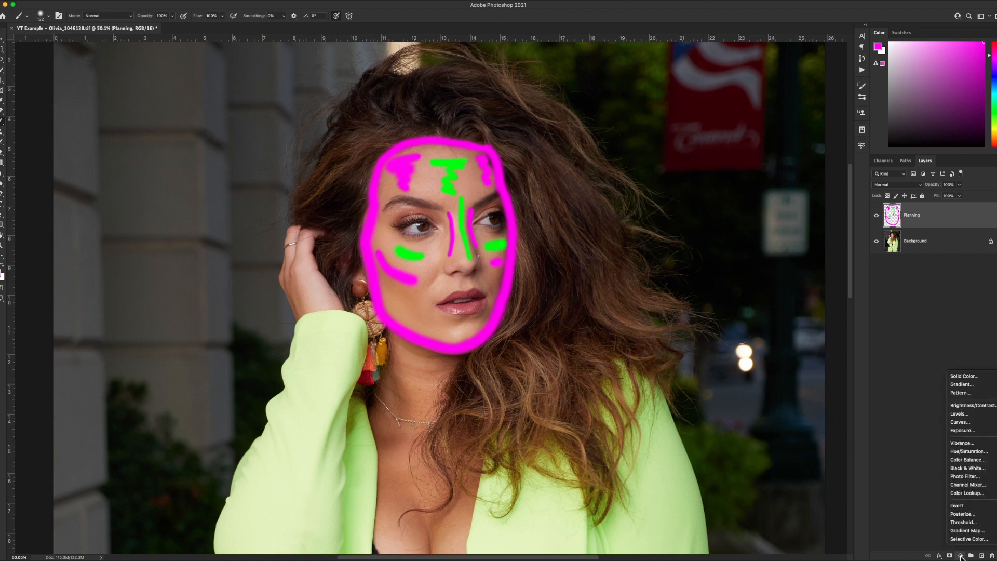
left_click(959, 421)
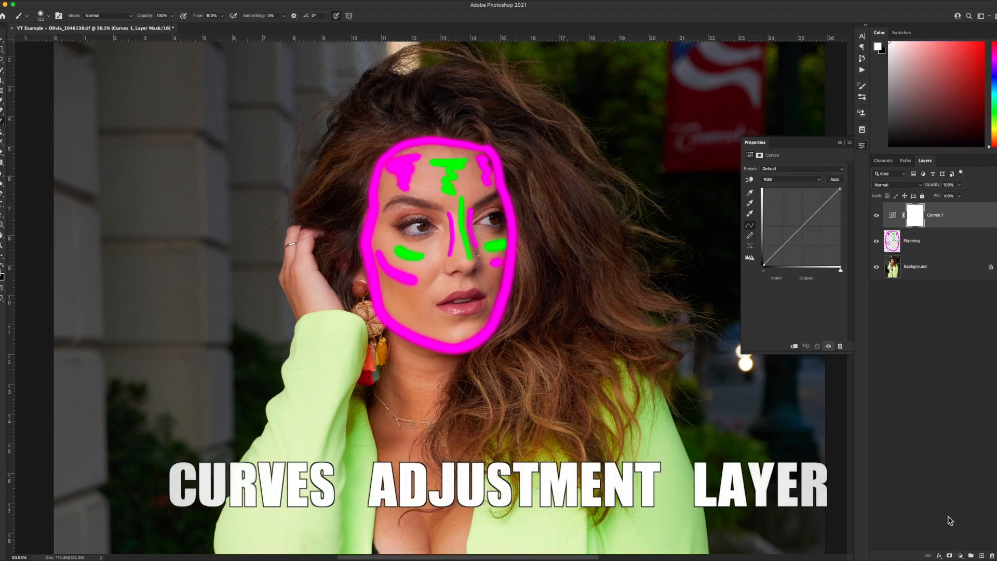
left_click(961, 556)
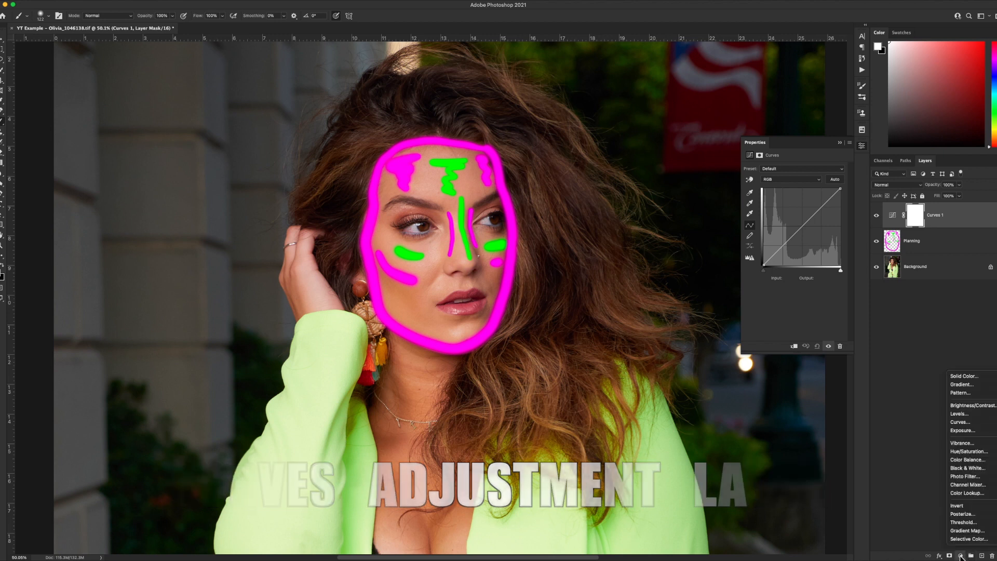
left_click(955, 421)
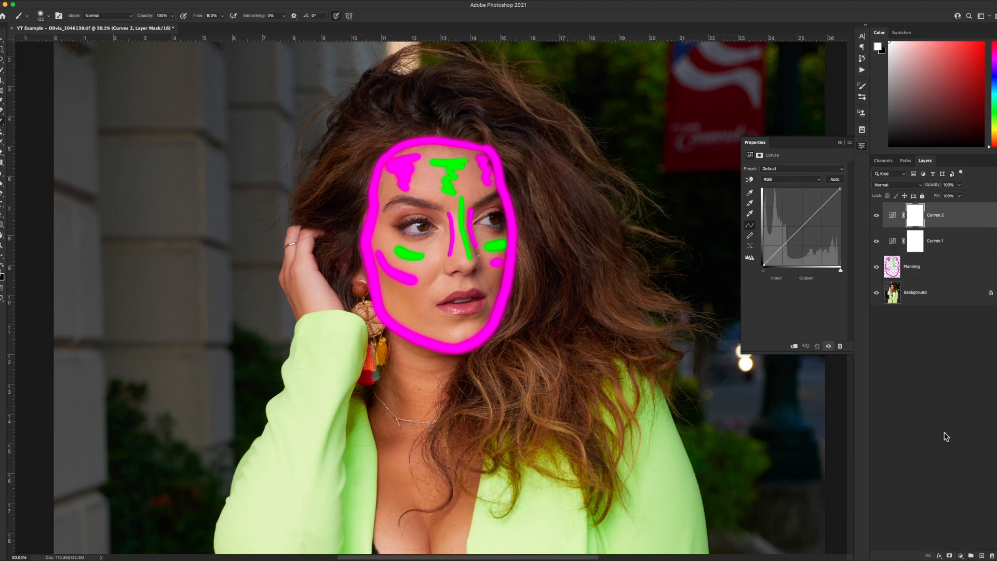
Move the Planning layer above both Curves layers.
left_click_drag(933, 267, 929, 215)
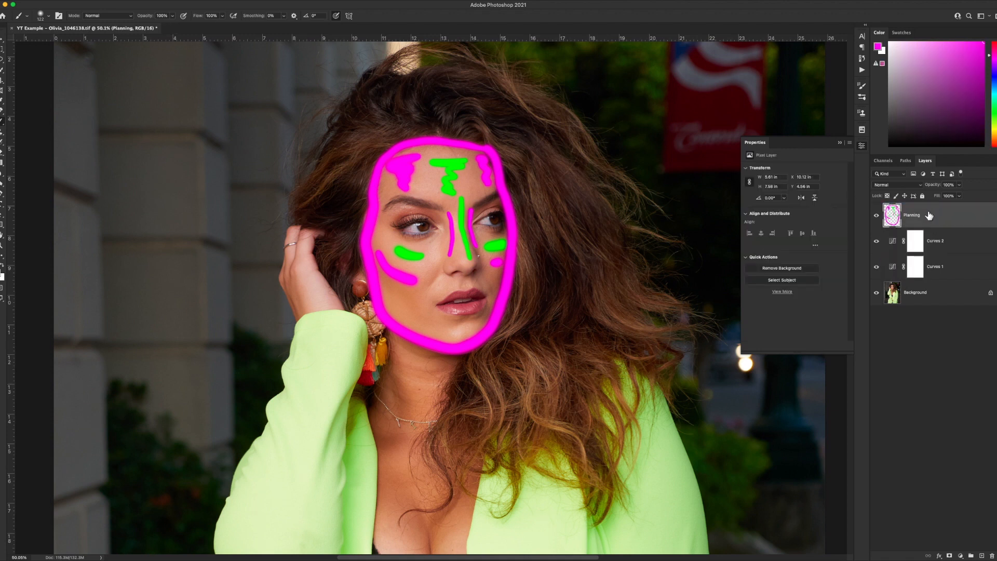
Rename the upper Curves layer Highlights and the lower one Shadows.
left_click(920, 245)
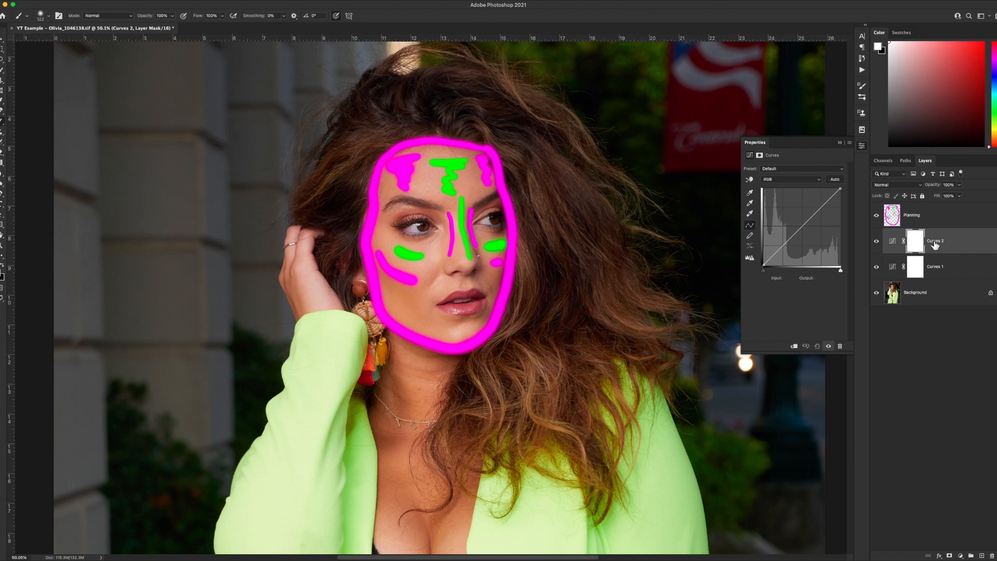
double_click(933, 240)
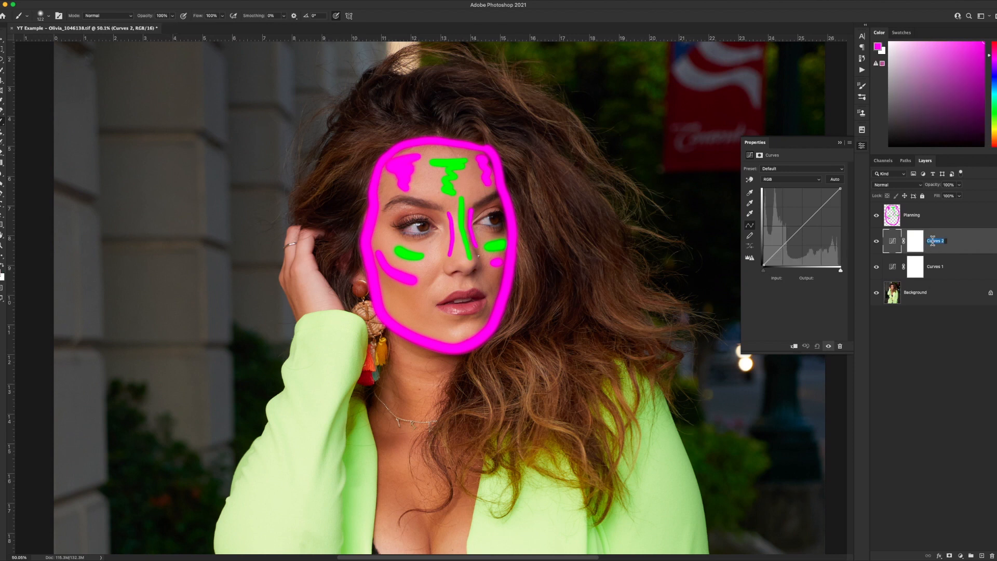
type("Highlights")
key("Tab")
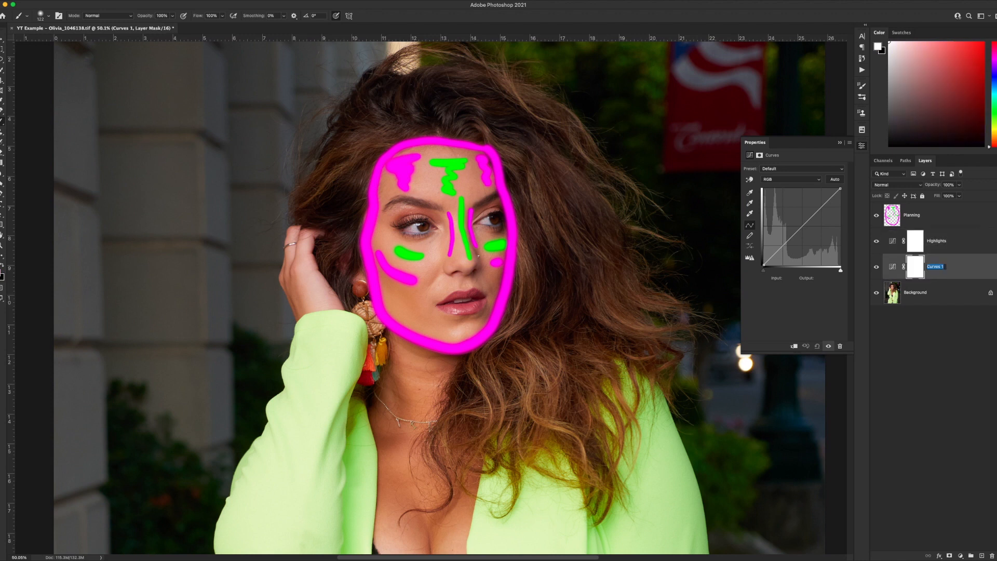
type("Shadows")
key("Return")
Brighten the Highlights curve to about input 172, output 243, then invert its layer mask.
left_click(950, 242)
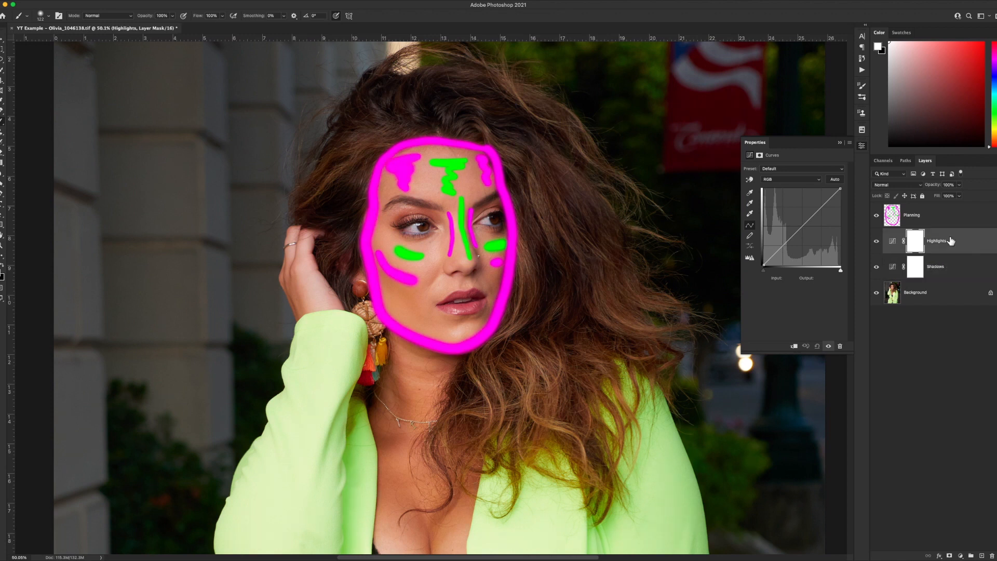
left_click(822, 206)
left_click_drag(821, 207, 814, 192)
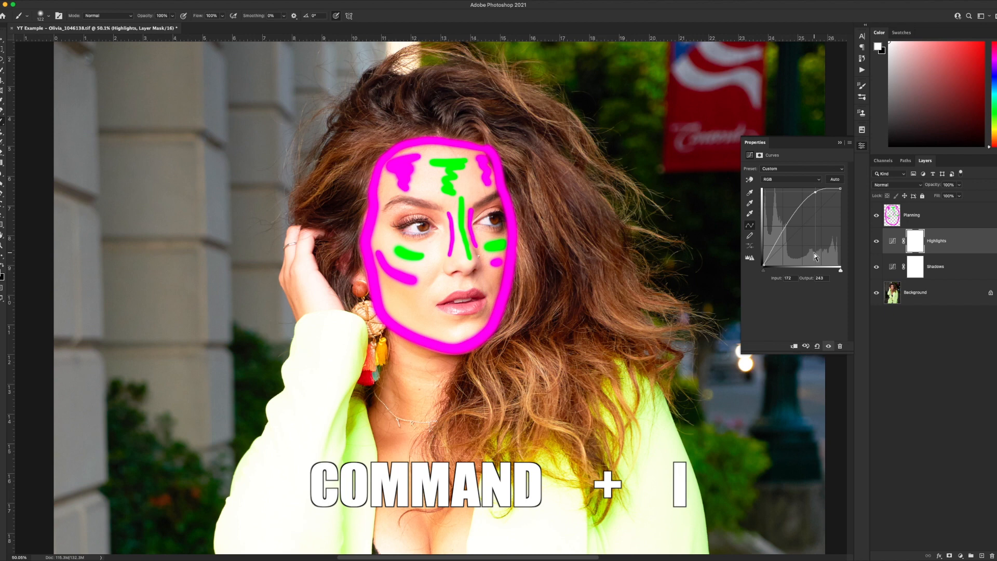
key("super+i")
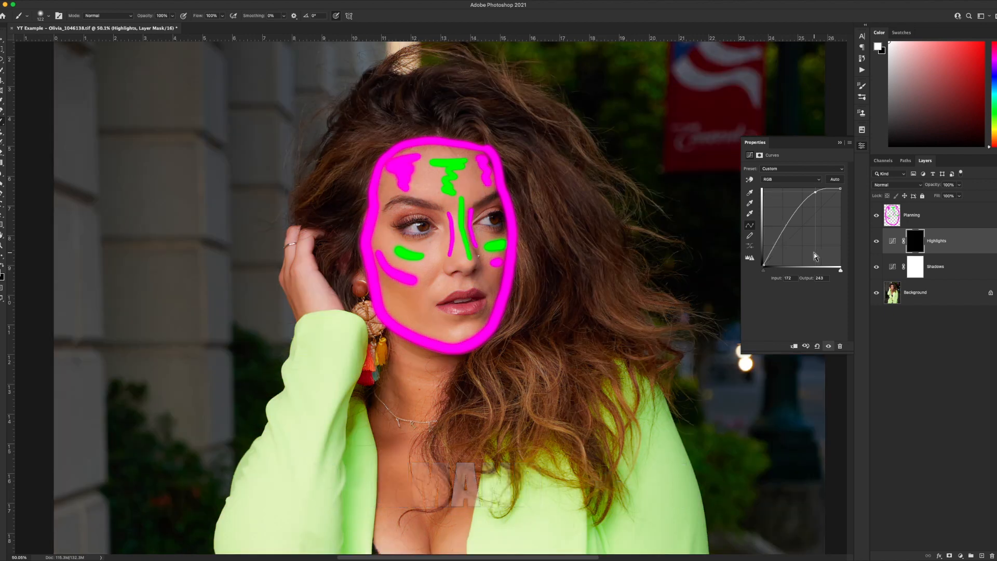
Darken the Shadows curve to about input 80, output 24, then invert its layer mask.
left_click(946, 276)
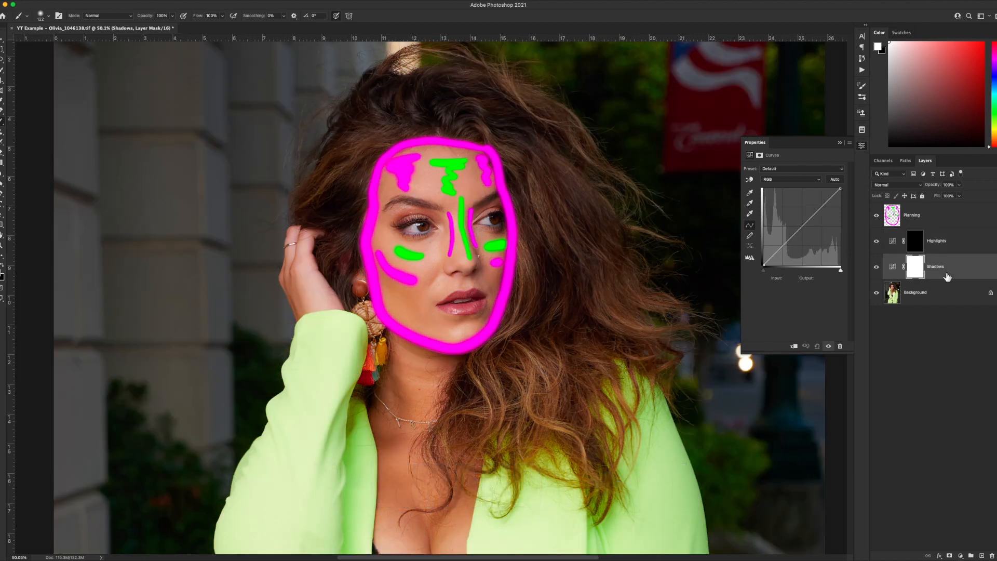
left_click_drag(782, 245, 789, 256)
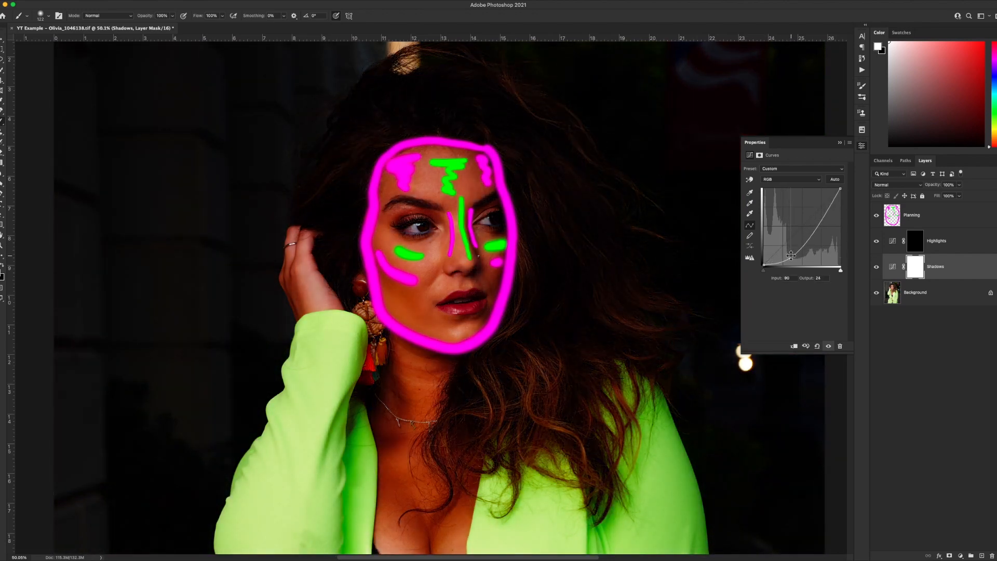
key("super+i")
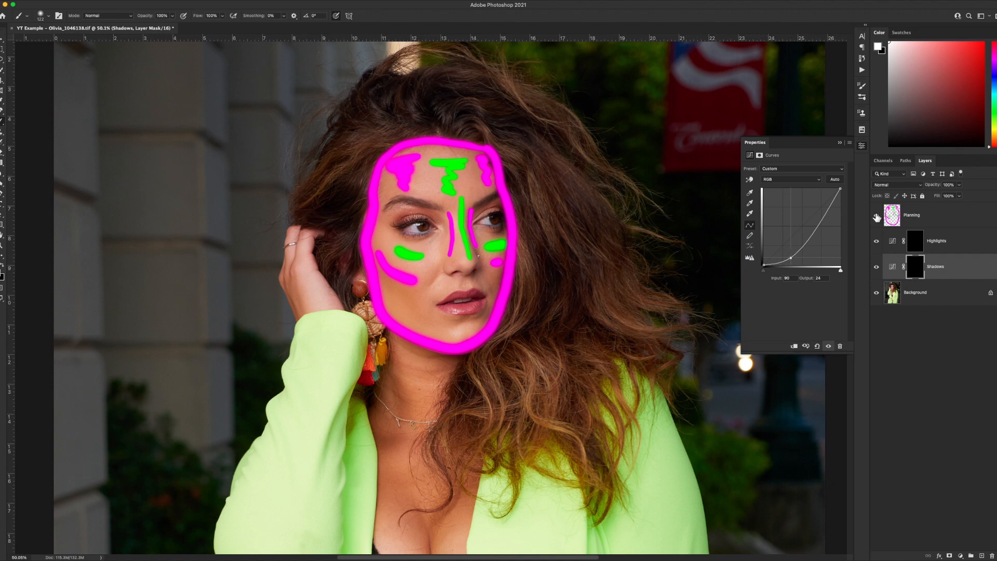
Hide the Planning layer and select the Shadows layer's mask.
left_click(875, 216)
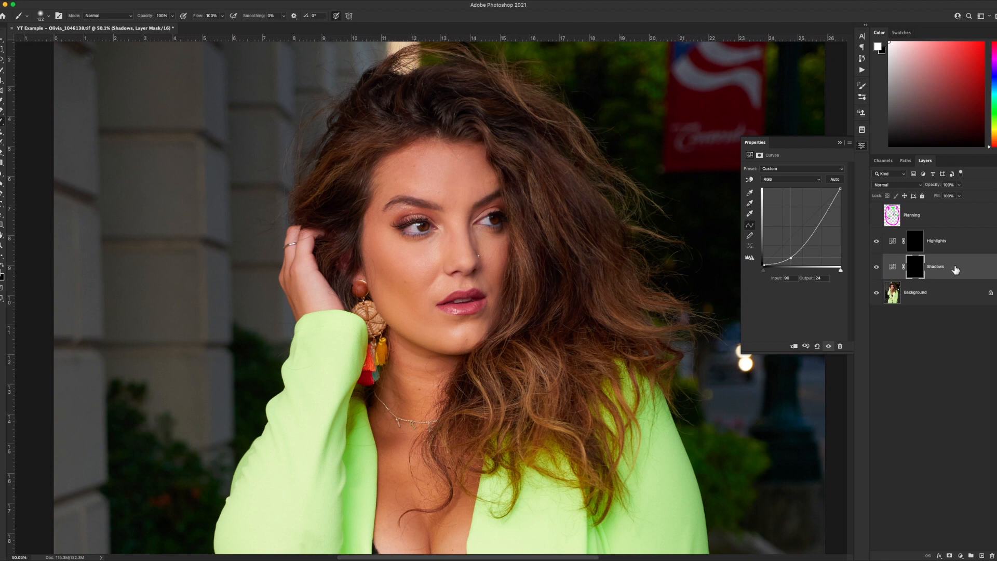
left_click(955, 269)
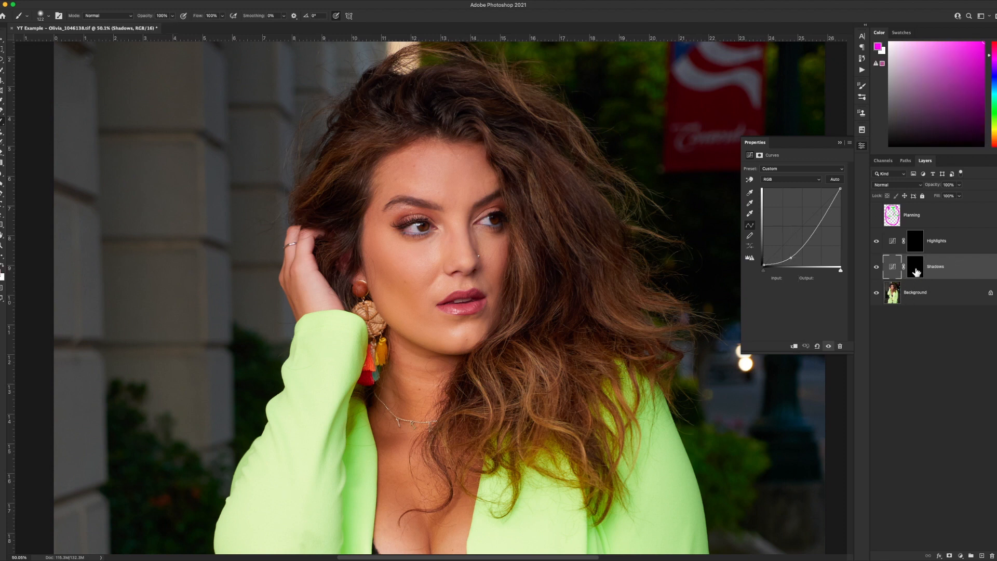
left_click(913, 270)
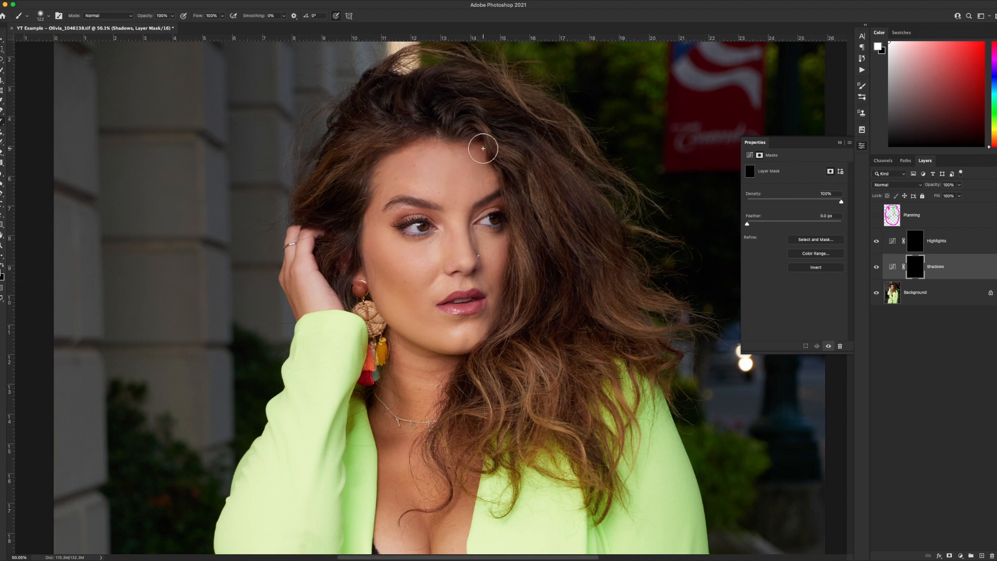
Paint shadow strokes on the Shadows mask along the face contour, temples, cheekbone and nose sides, checking against the Planning layer.
mouse_move(479, 150)
left_mouse_down()
mouse_move(448, 141)
mouse_move(393, 154)
mouse_move(374, 170)
mouse_move(361, 224)
mouse_move(373, 306)
mouse_move(437, 346)
mouse_move(467, 344)
mouse_move(494, 318)
mouse_move(506, 271)
mouse_move(499, 171)
mouse_move(468, 139)
left_mouse_up()
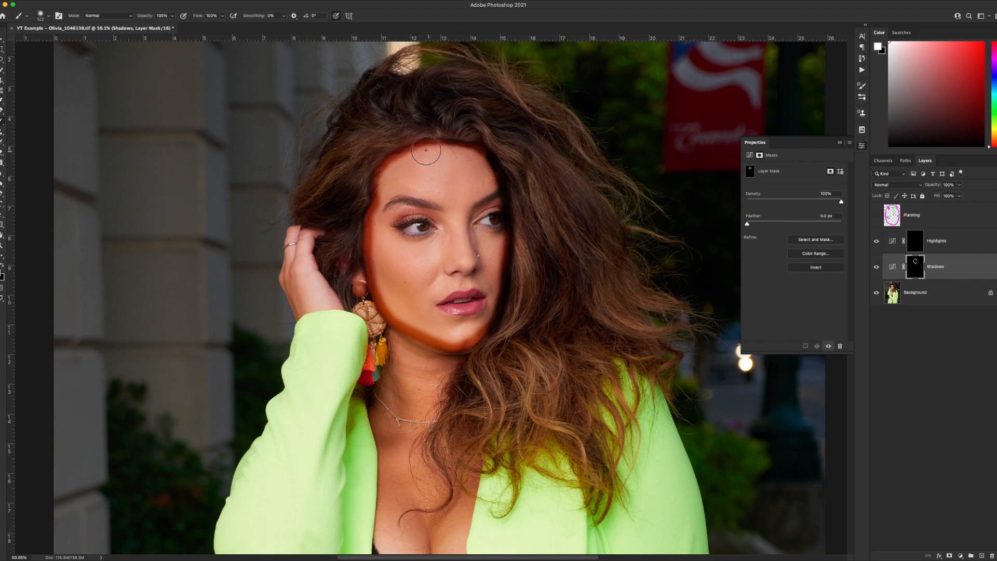
mouse_move(418, 155)
left_mouse_down()
mouse_move(402, 180)
mouse_move(411, 189)
mouse_move(379, 197)
mouse_move(379, 179)
mouse_move(415, 153)
mouse_move(405, 176)
mouse_move(431, 205)
left_mouse_up()
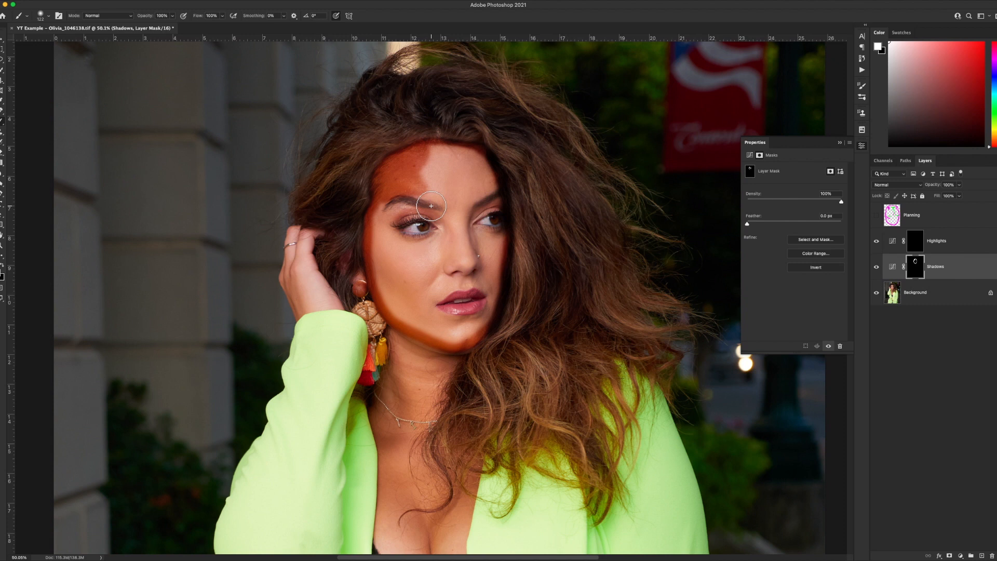
key("super+z")
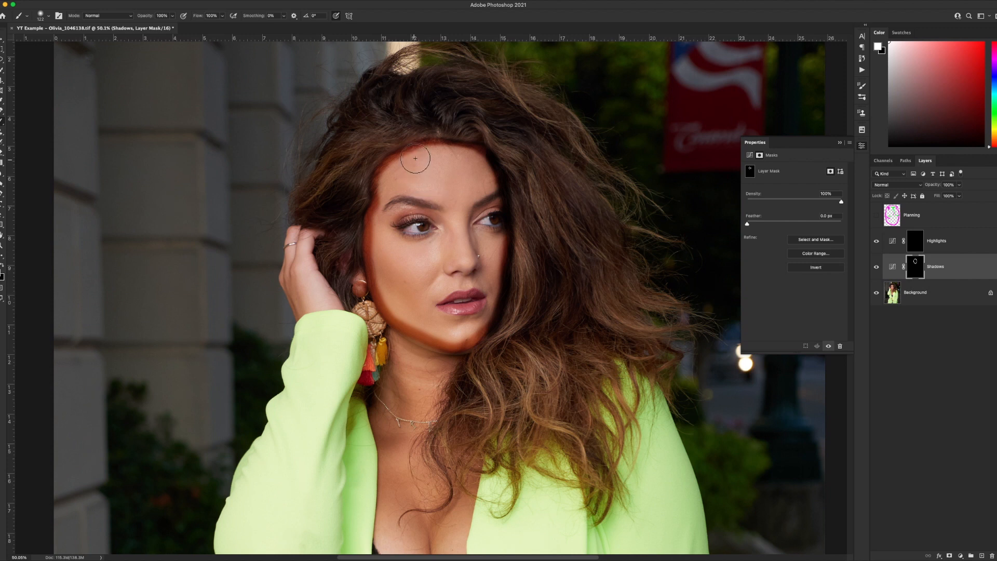
mouse_move(417, 158)
left_mouse_down()
mouse_move(392, 167)
mouse_move(411, 165)
mouse_move(398, 176)
mouse_move(408, 176)
mouse_move(406, 193)
mouse_move(402, 170)
left_mouse_up()
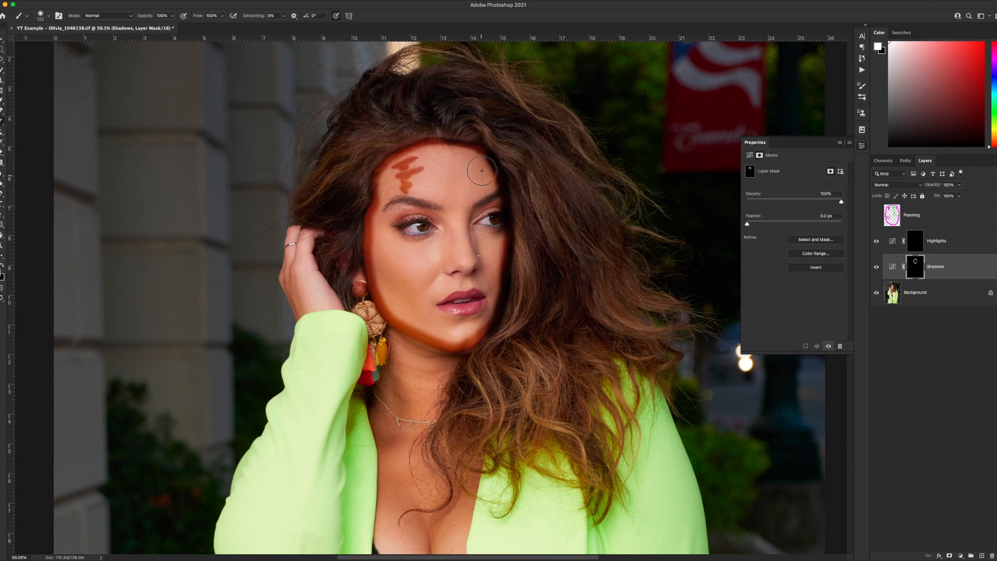
mouse_move(477, 161)
left_mouse_down()
mouse_move(487, 168)
mouse_move(483, 187)
mouse_move(486, 173)
left_mouse_up()
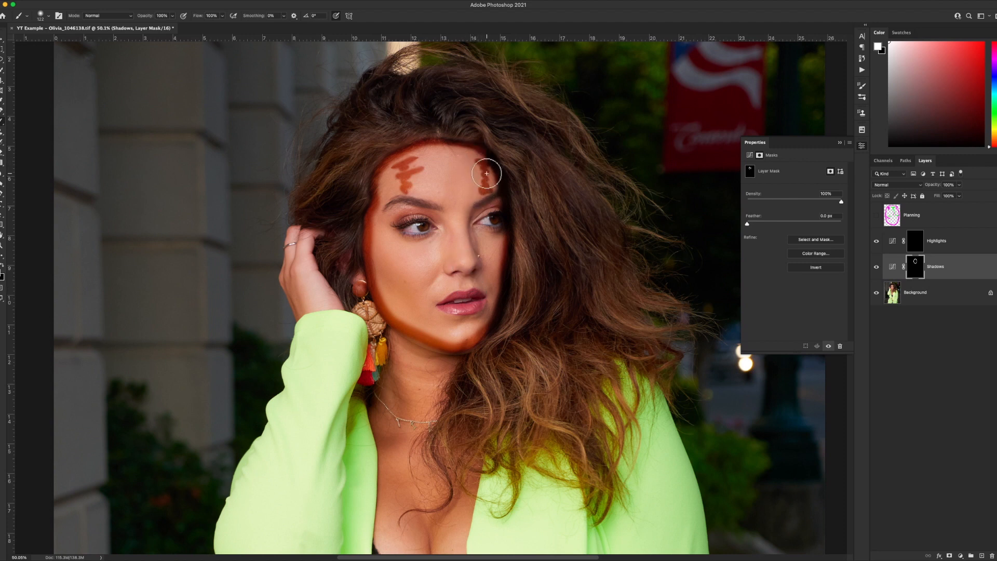
left_click_drag(379, 266, 415, 287)
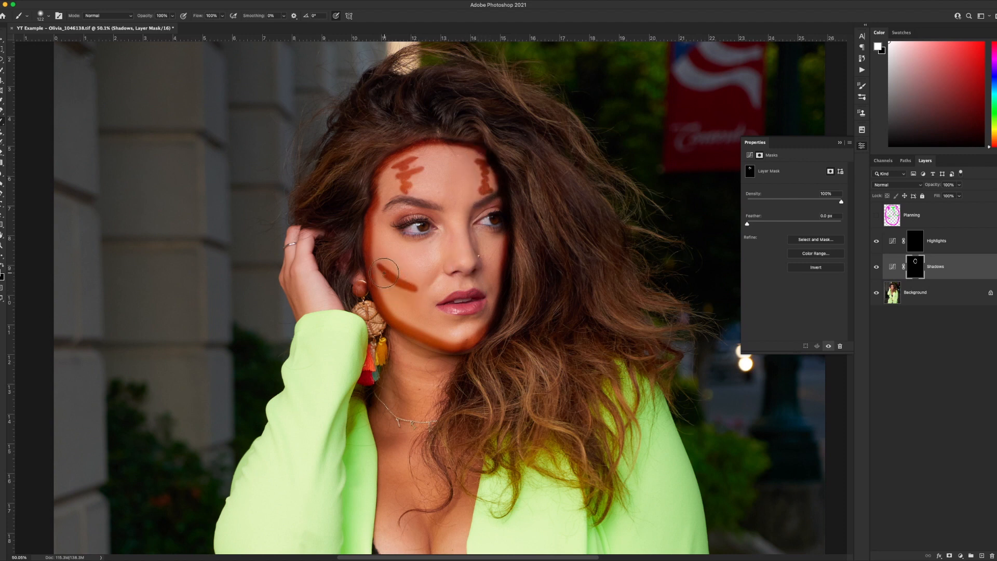
left_click_drag(502, 267, 487, 268)
left_click_drag(445, 218, 449, 257)
left_click_drag(470, 207, 474, 251)
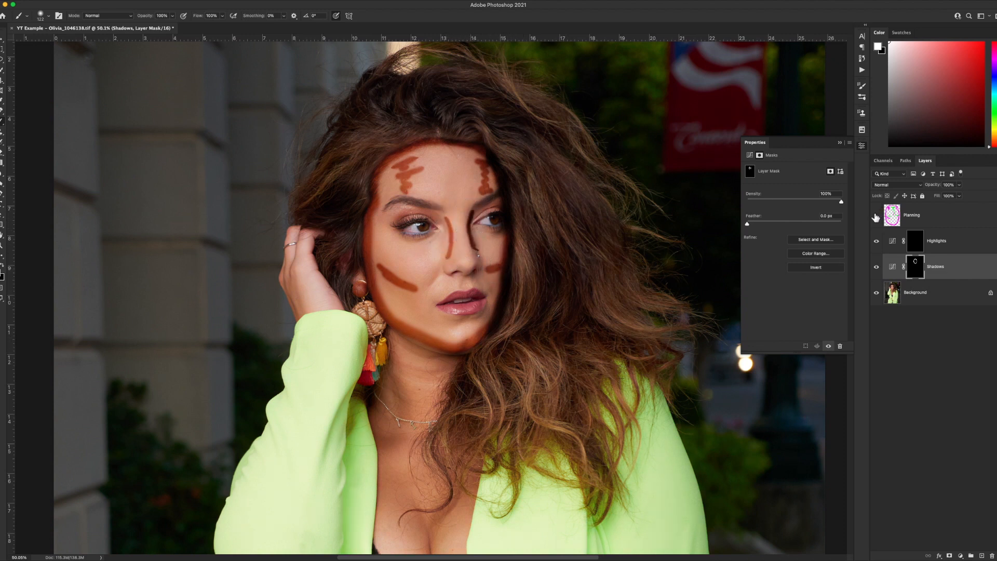
left_click(876, 215)
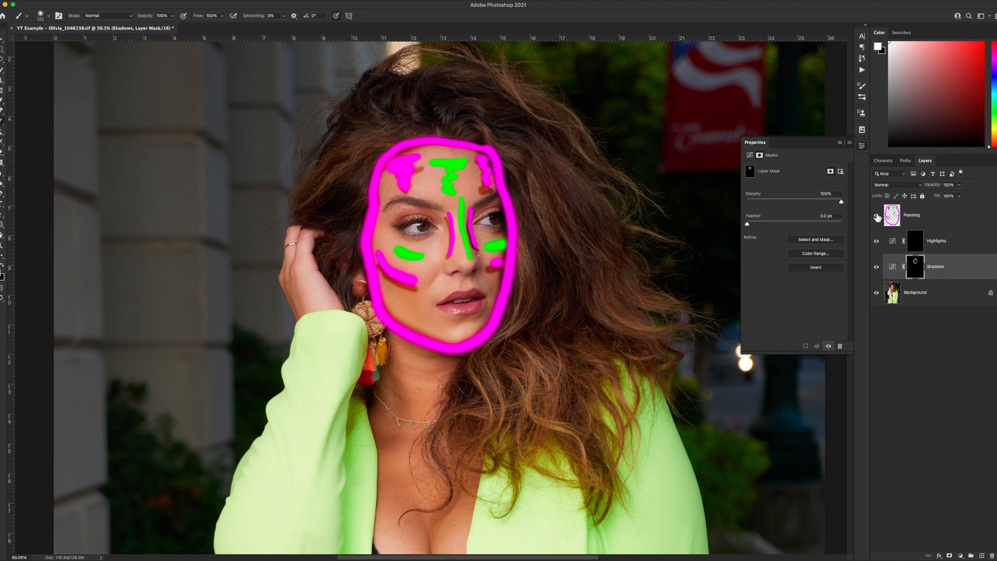
left_click(876, 215)
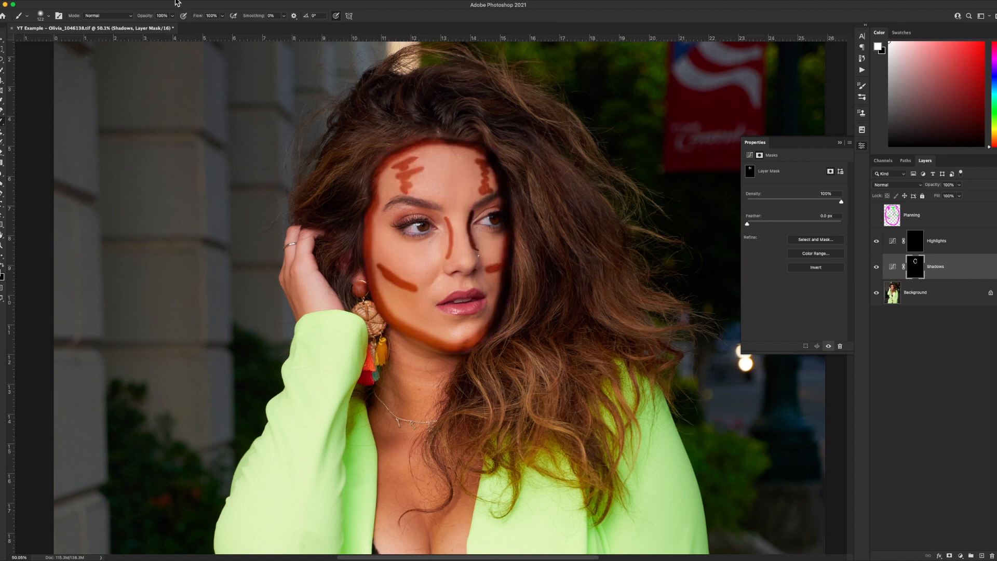
Apply a Gaussian Blur with a radius of about 53.1 pixels to the Shadows mask.
left_click(176, 3)
mouse_move(275, 99)
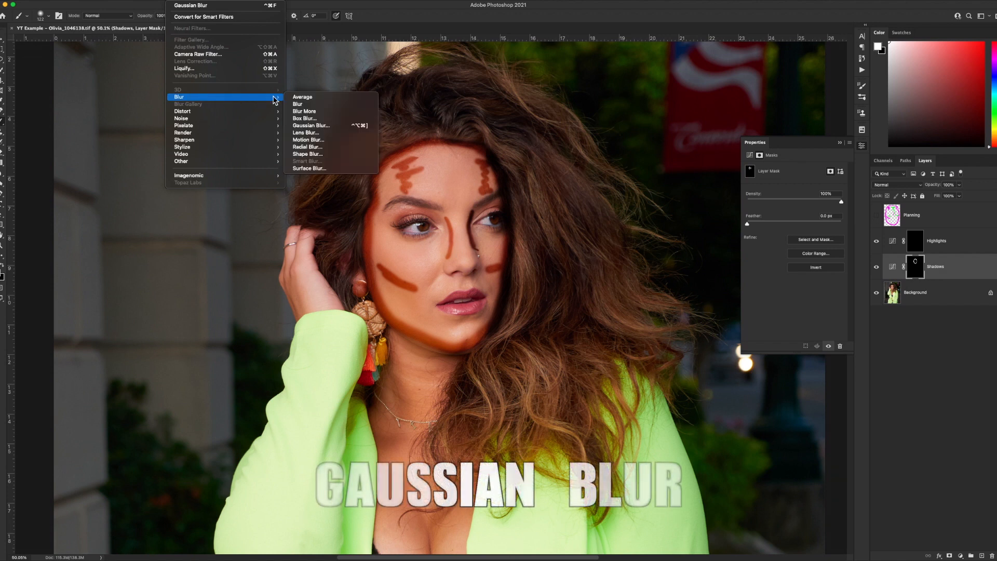
left_click(311, 125)
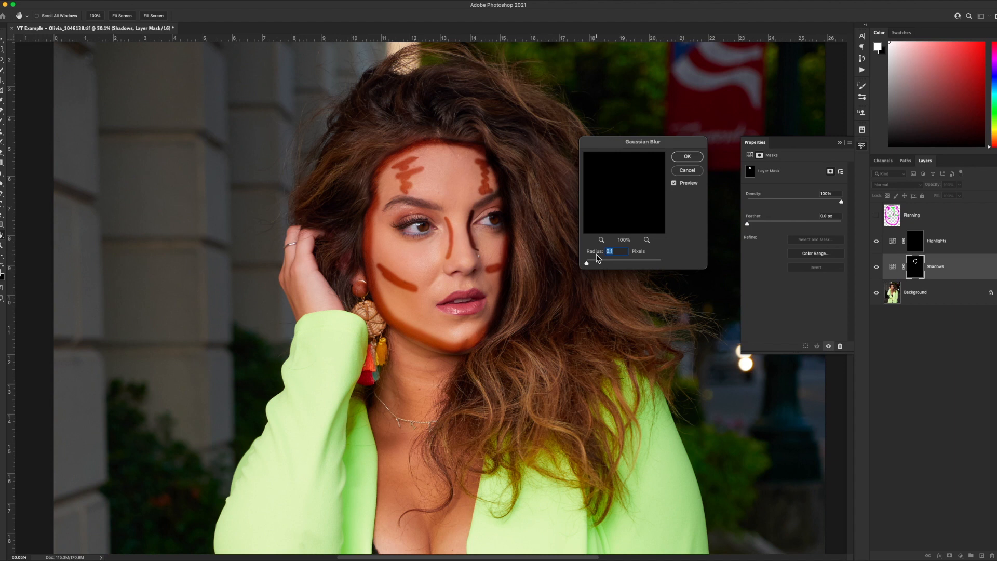
left_click_drag(587, 262, 625, 266)
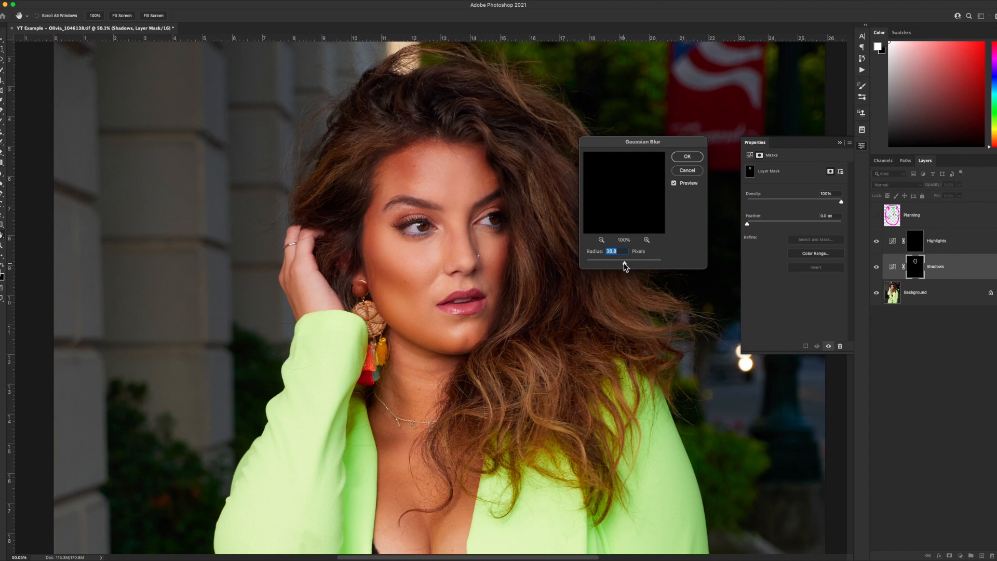
left_click_drag(625, 264, 632, 267)
left_click(674, 183)
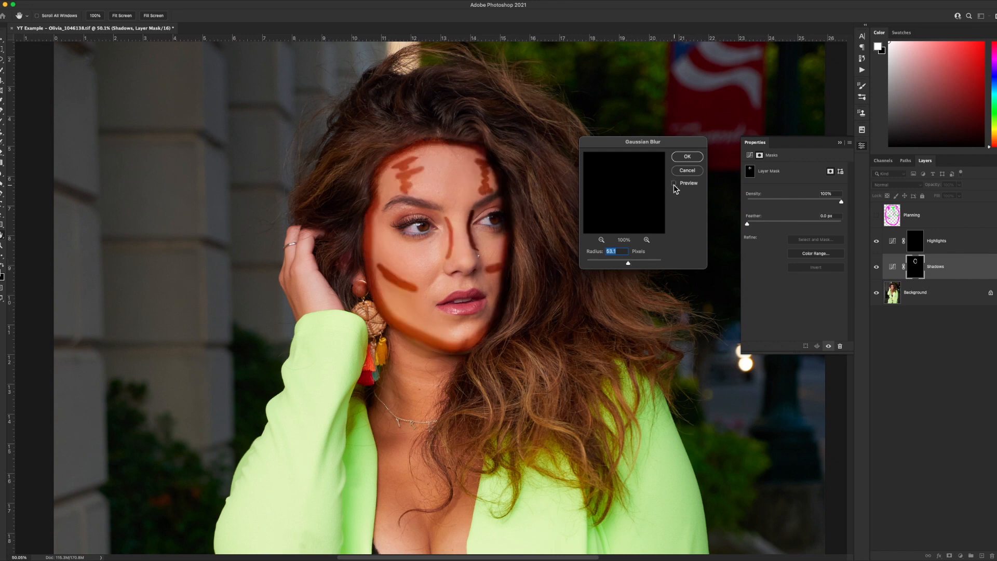
left_click(674, 184)
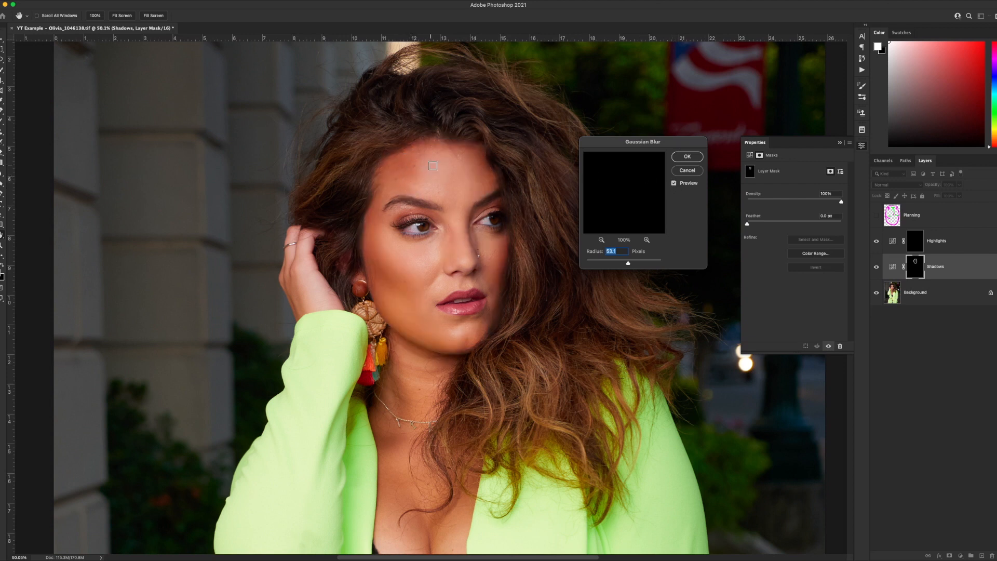
left_click(684, 158)
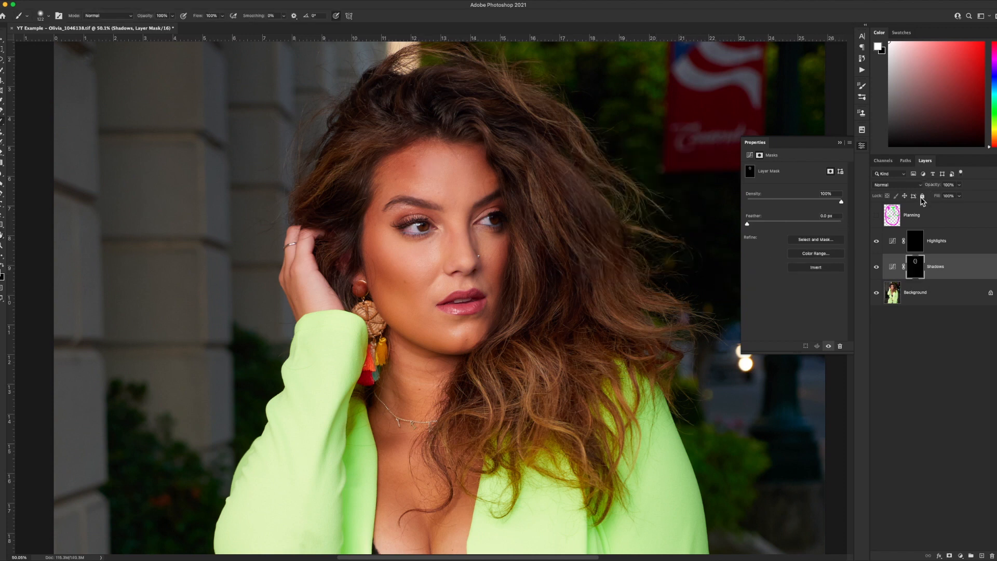
Toggle the Shadows layer's visibility to compare the face before and after.
left_click(876, 268)
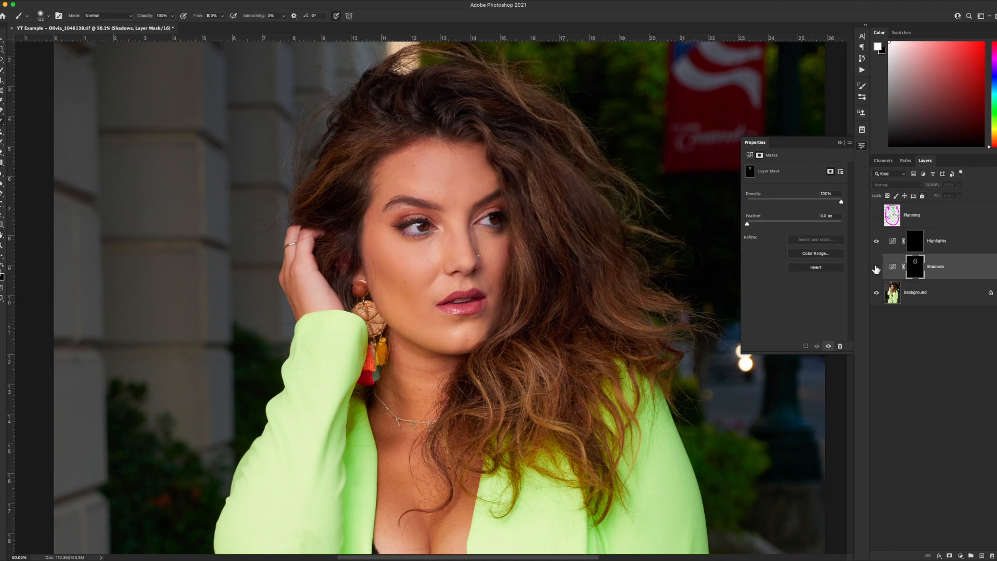
left_click(876, 268)
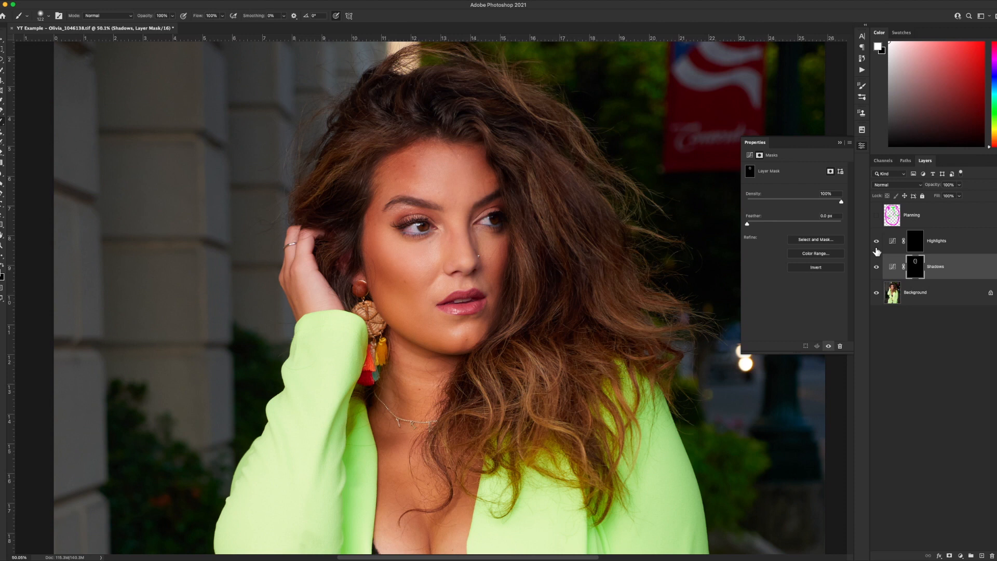
left_click(875, 272)
Paint highlight strokes on the Highlights mask over the forehead, nose bridge and under-eye areas, following the Planning layer.
left_click(915, 246)
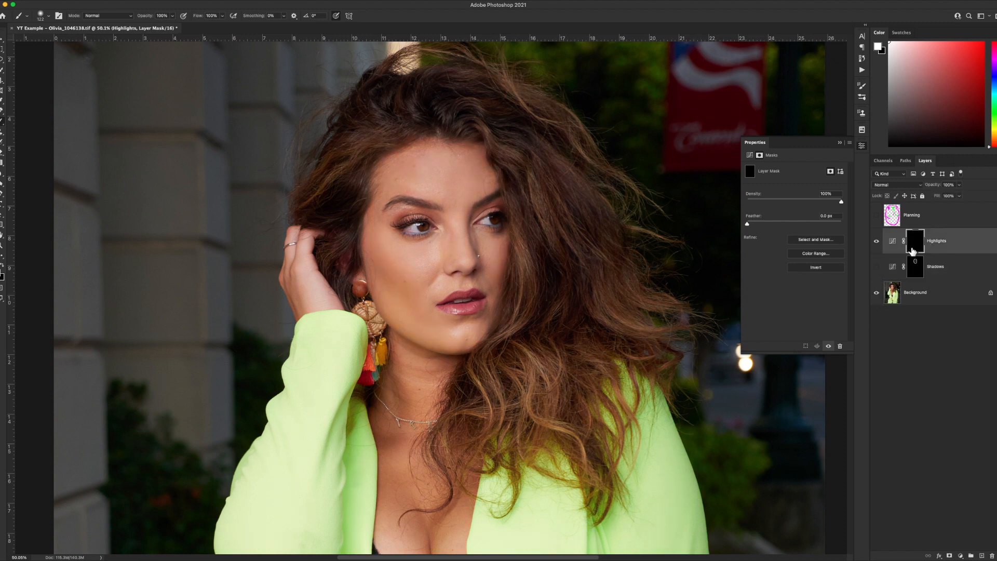
left_click(877, 215)
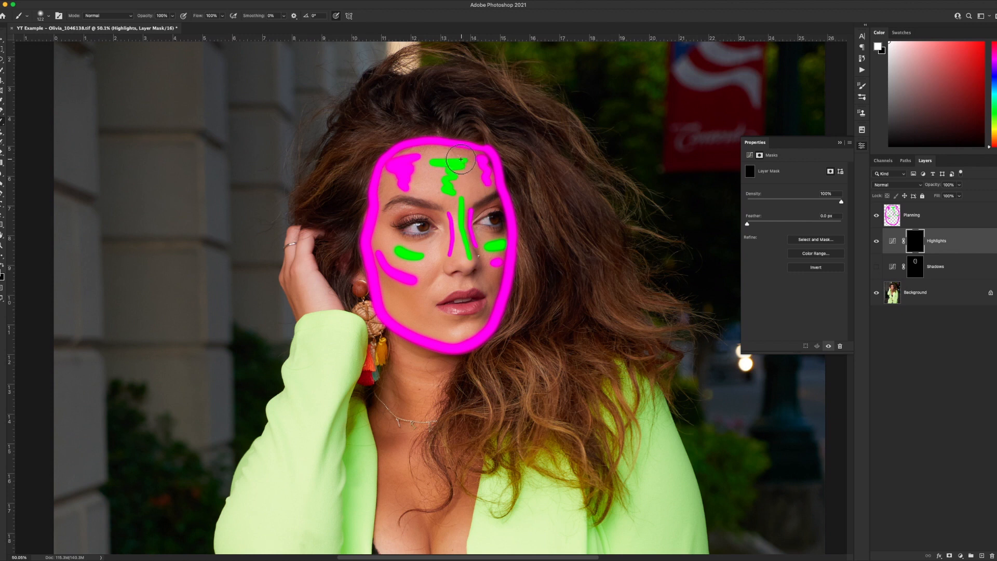
mouse_move(466, 157)
left_mouse_down()
mouse_move(435, 159)
mouse_move(468, 165)
mouse_move(444, 175)
mouse_move(469, 251)
mouse_move(457, 262)
mouse_move(421, 257)
left_mouse_up()
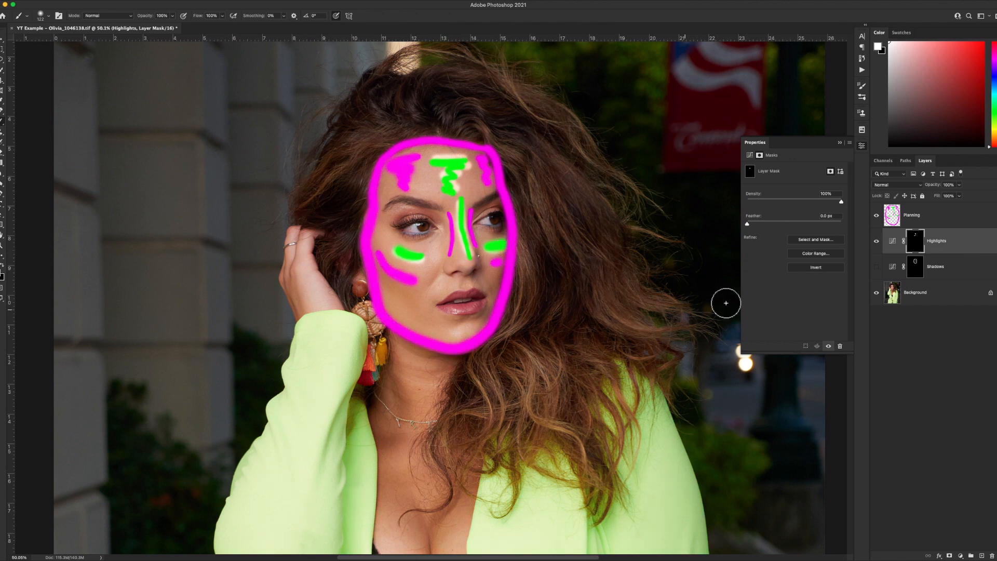
left_click(876, 215)
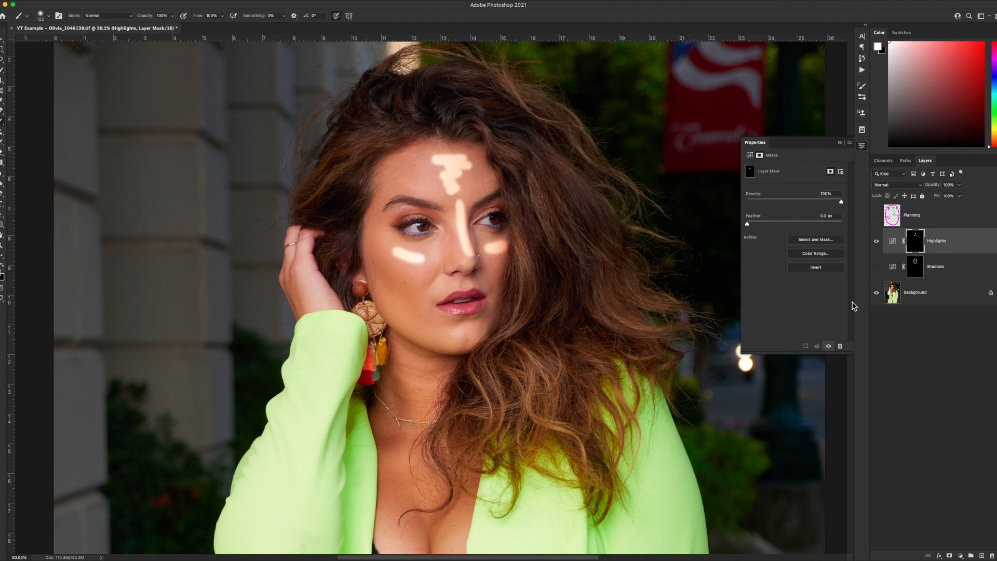
Apply a Gaussian Blur with a radius of 43 pixels to the Highlights mask.
left_click(178, 2)
mouse_move(189, 97)
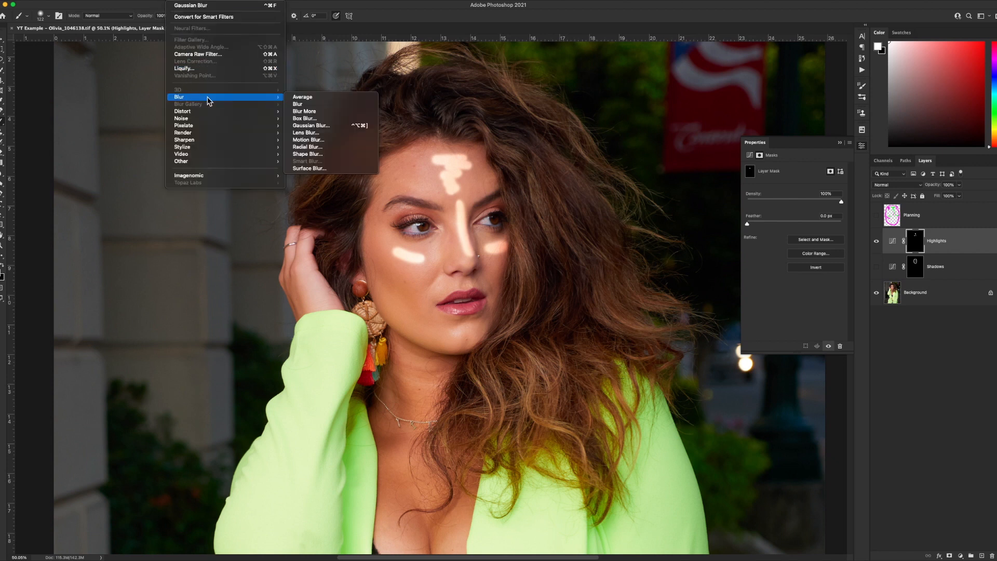
left_click(313, 125)
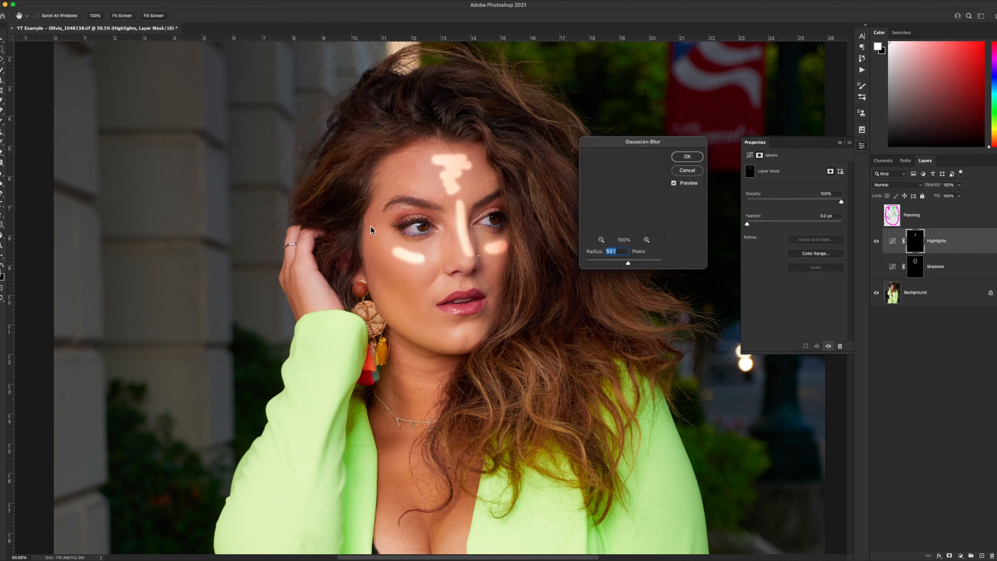
left_click_drag(629, 263, 570, 260)
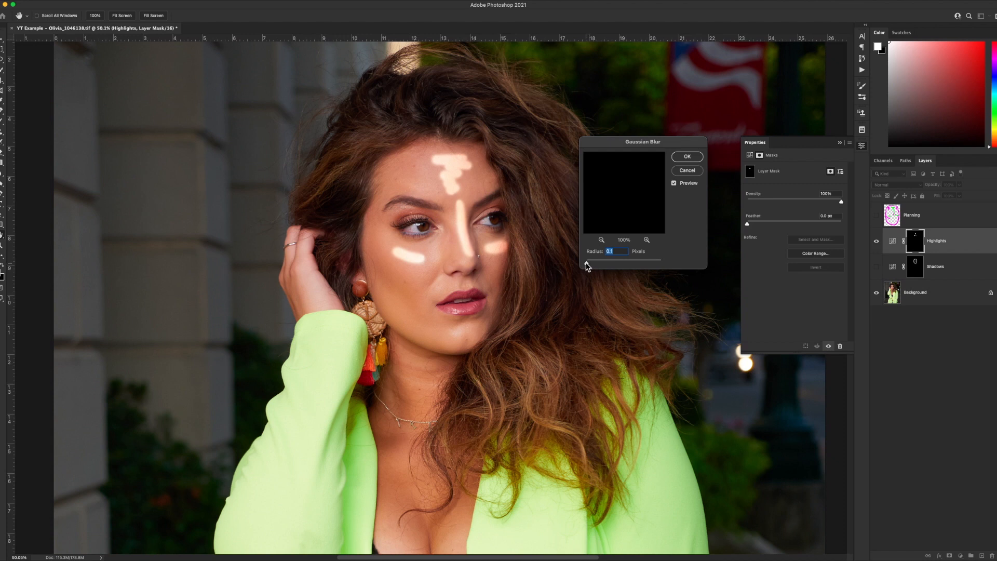
left_click_drag(588, 265, 627, 266)
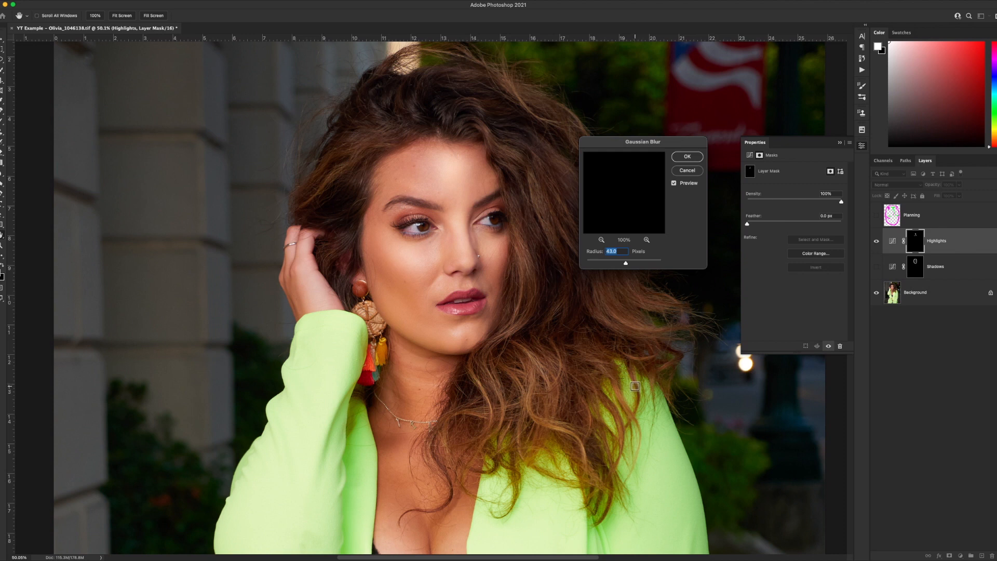
left_click(677, 157)
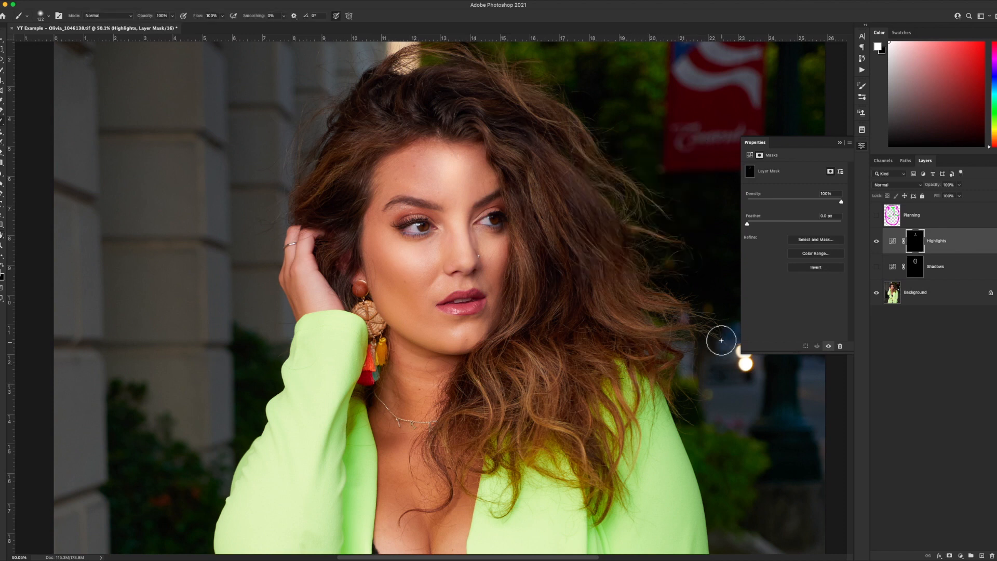
Show only the Shadows layer, hiding Highlights, and set the Shadows layer's opacity to 40%.
left_click(876, 267)
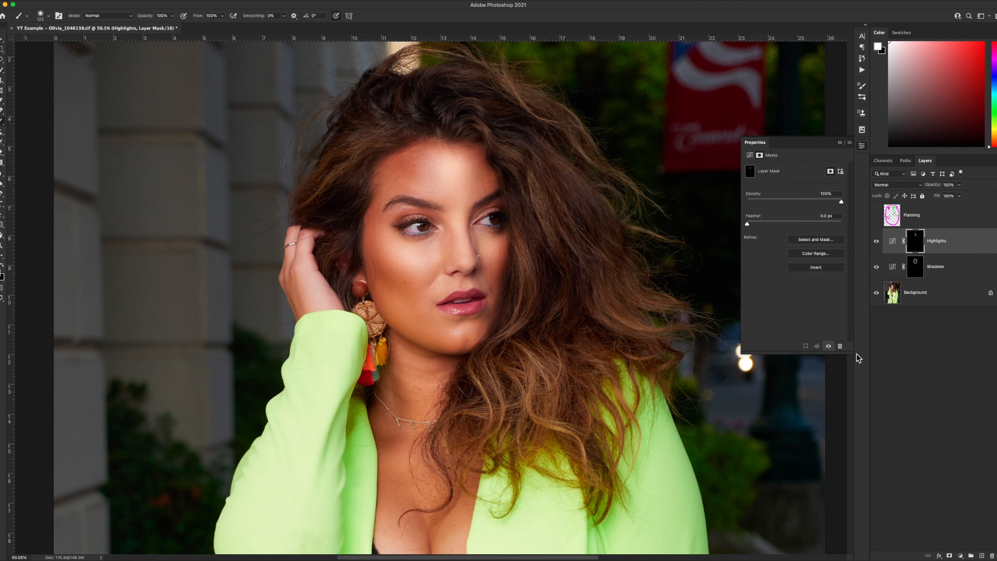
left_click(876, 241)
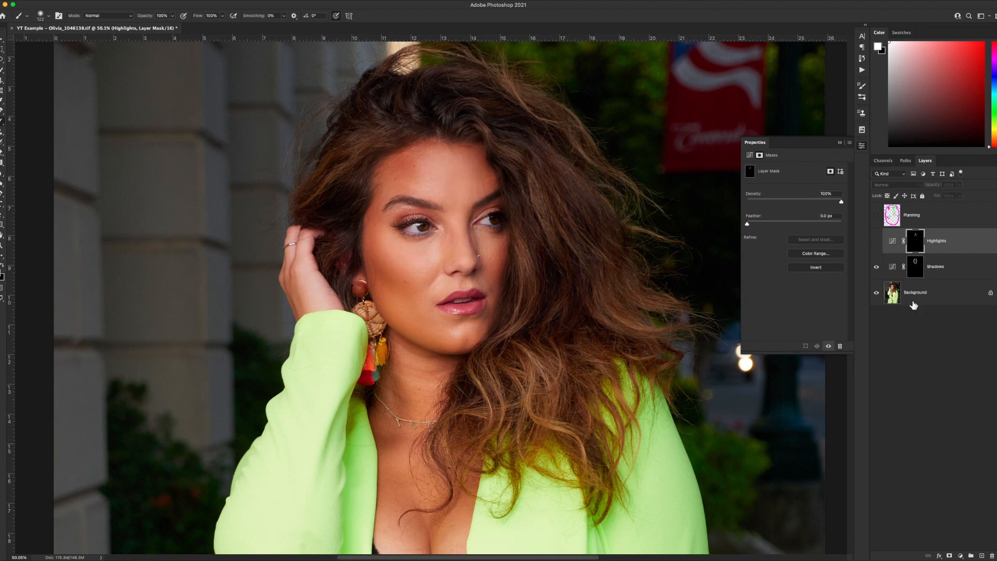
left_click(963, 268)
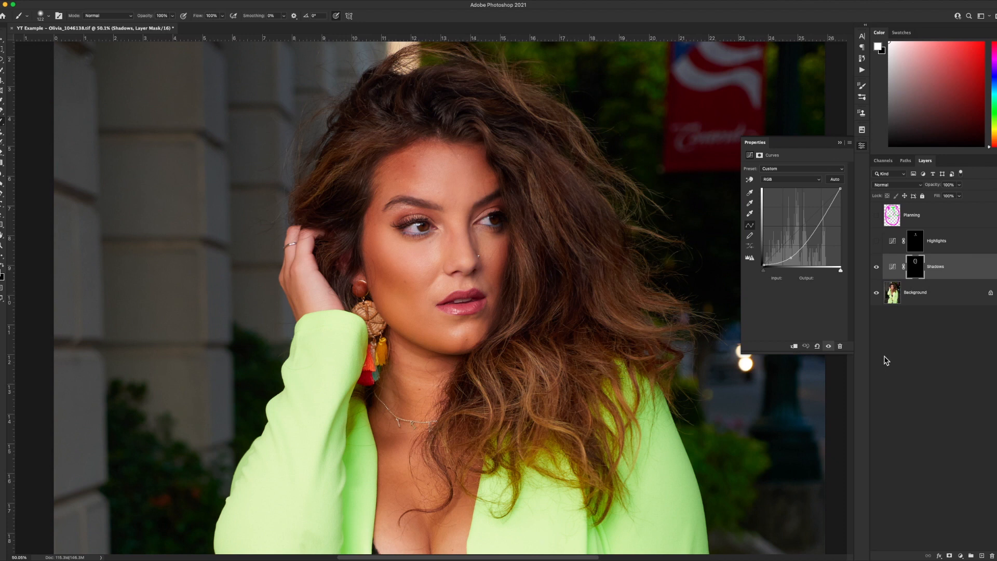
left_click_drag(933, 185, 883, 179)
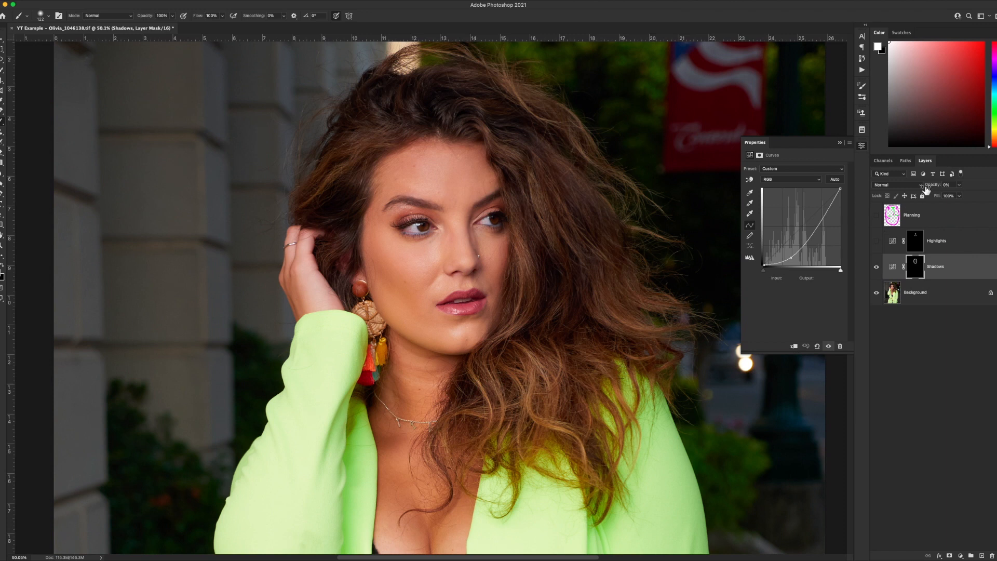
left_click_drag(928, 186, 942, 188)
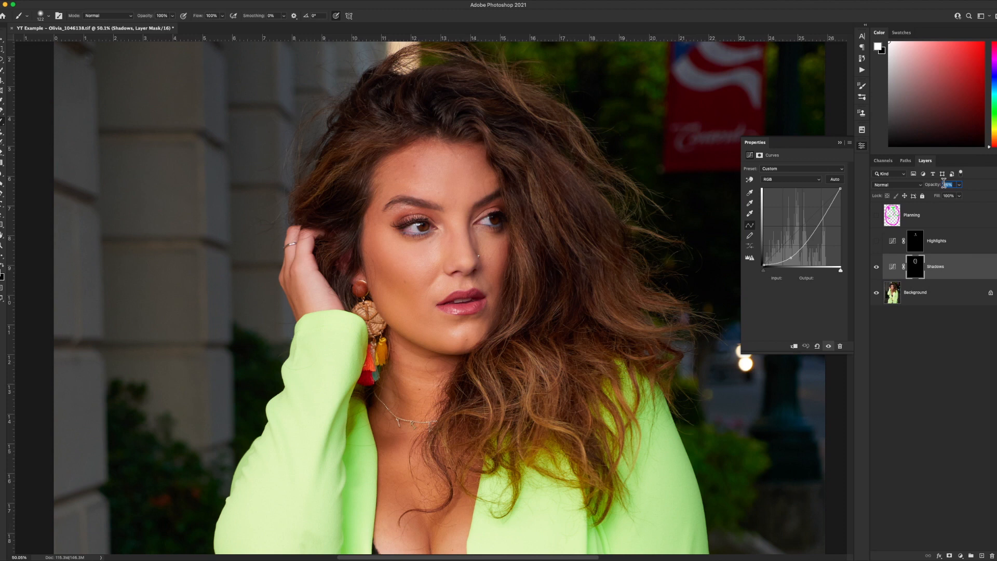
type("40")
key("Return")
Compare the Shadows layer on and off, then make both the Highlights and Shadows layers visible.
left_click(876, 268)
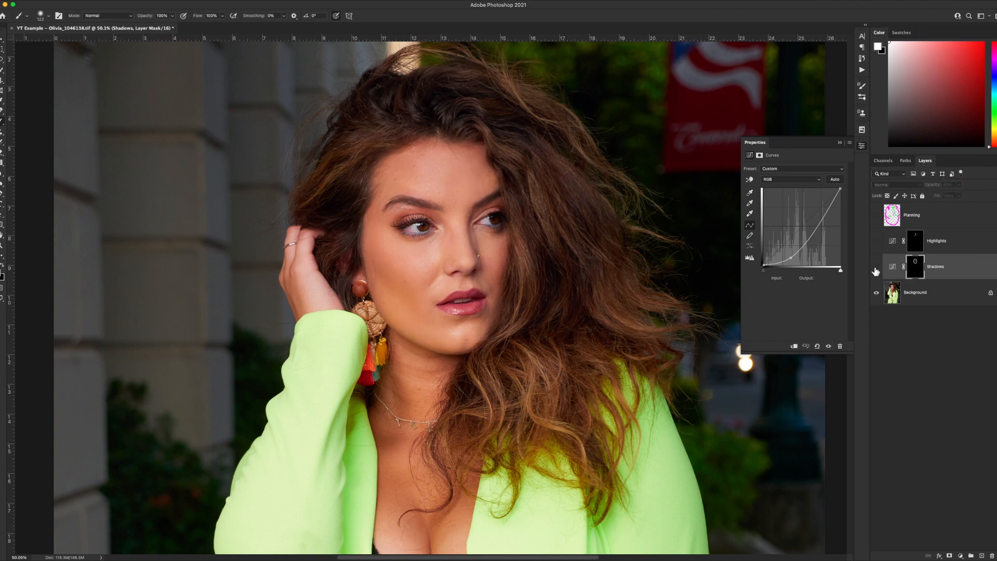
left_click(877, 267)
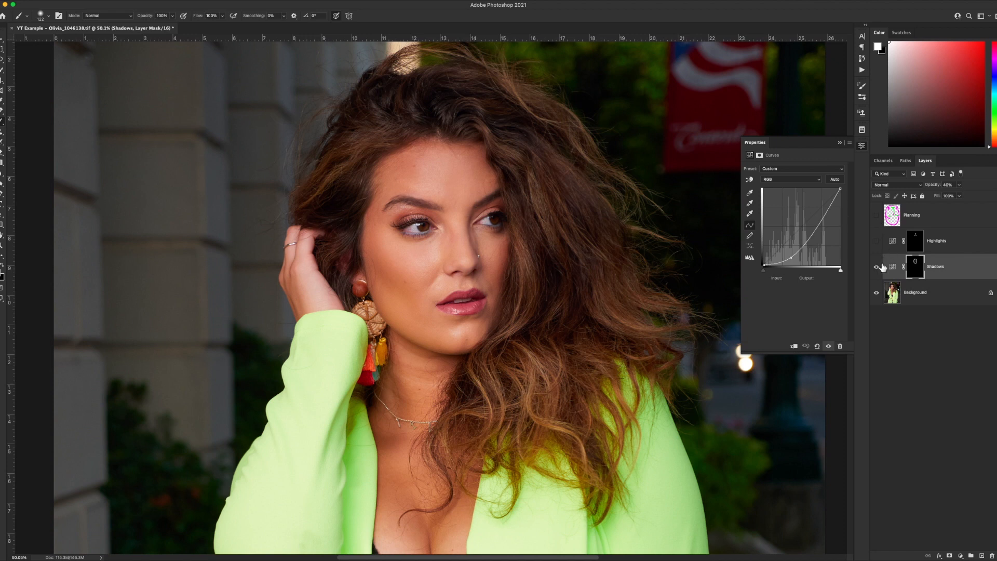
left_click_drag(876, 243, 875, 286)
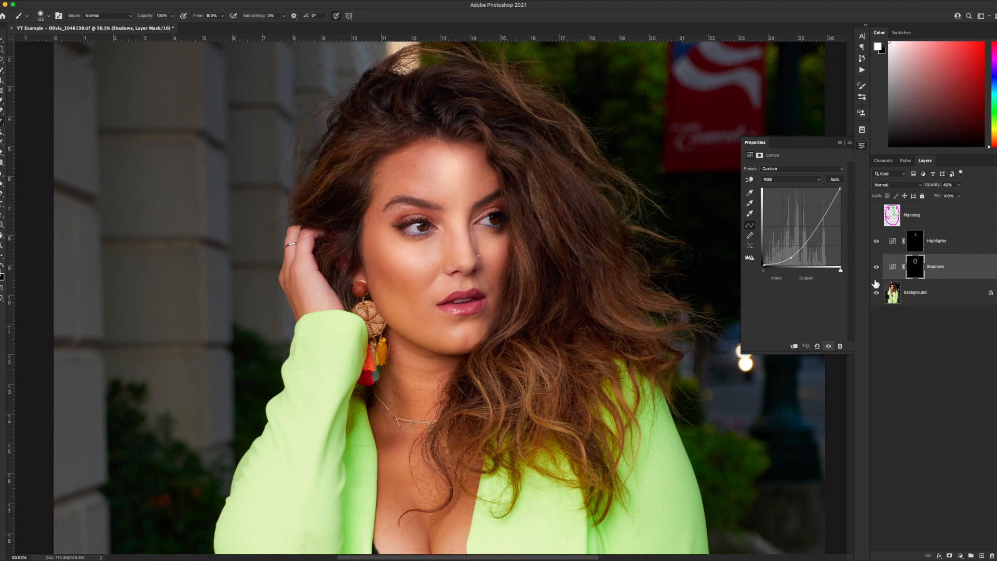
Adjust the Highlights layer's opacity and toggle the Highlights layer off and on to compare.
left_click(964, 245)
mouse_move(931, 187)
left_mouse_down()
mouse_move(886, 183)
mouse_move(950, 187)
left_mouse_up()
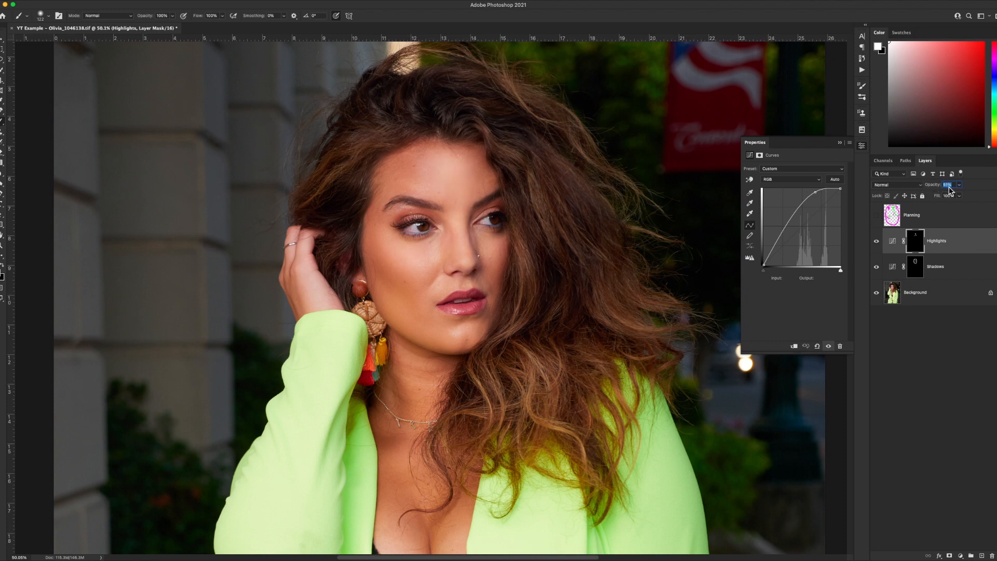
left_click(875, 241)
left_click(876, 241)
Group the Highlights and Shadows layers together into a new layer group.
left_click(957, 269, "shift")
key("super+g")
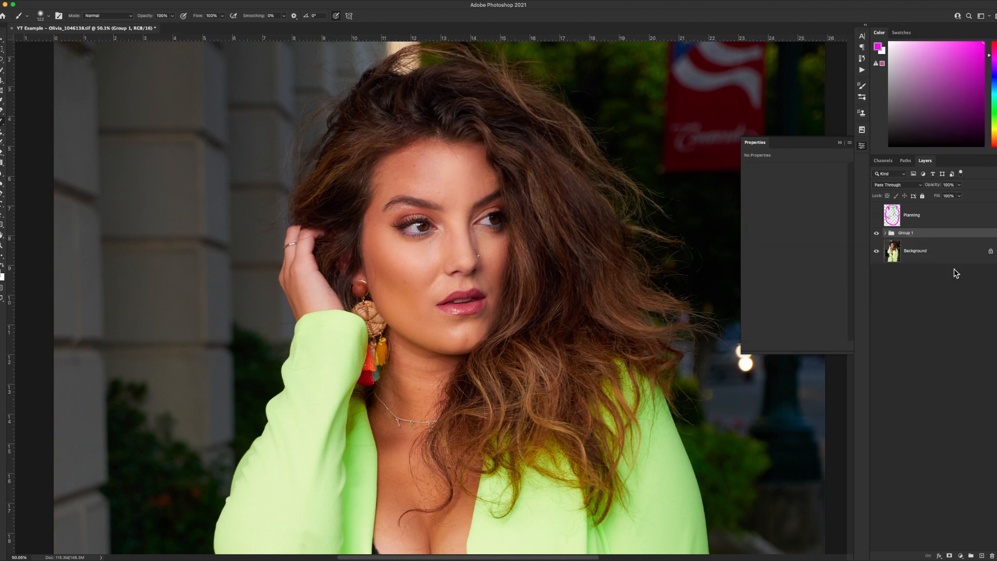
Compare the full image with the dodge-and-burn group hidden and shown.
key("z")
key("super+0")
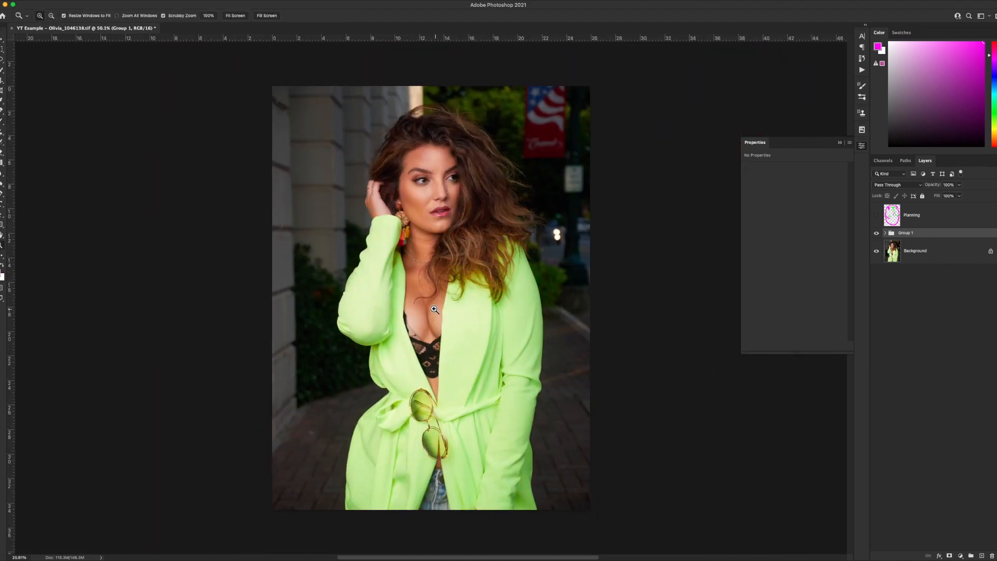
key("b")
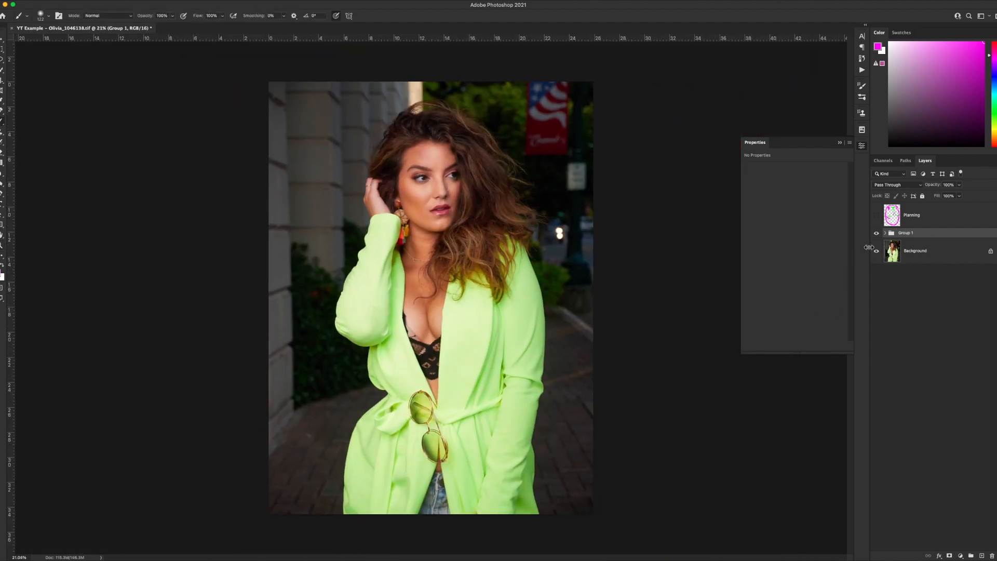
key("super+comma")
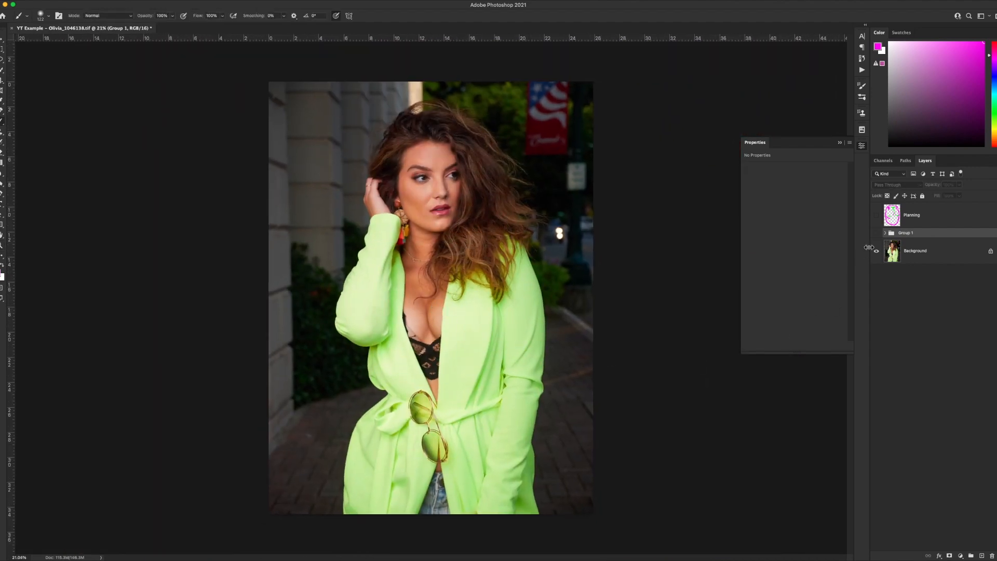
key("super+comma")
key("super+comma")
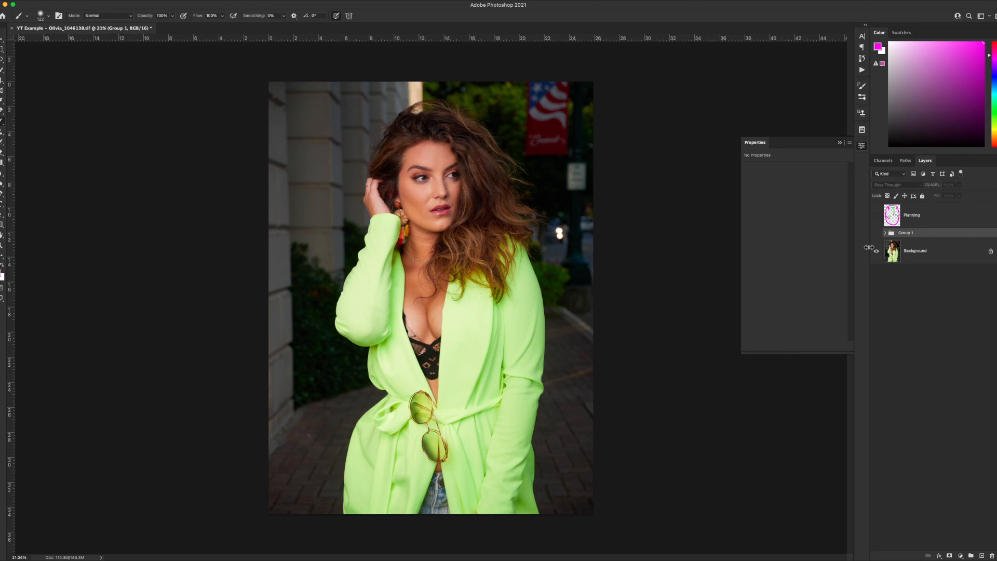